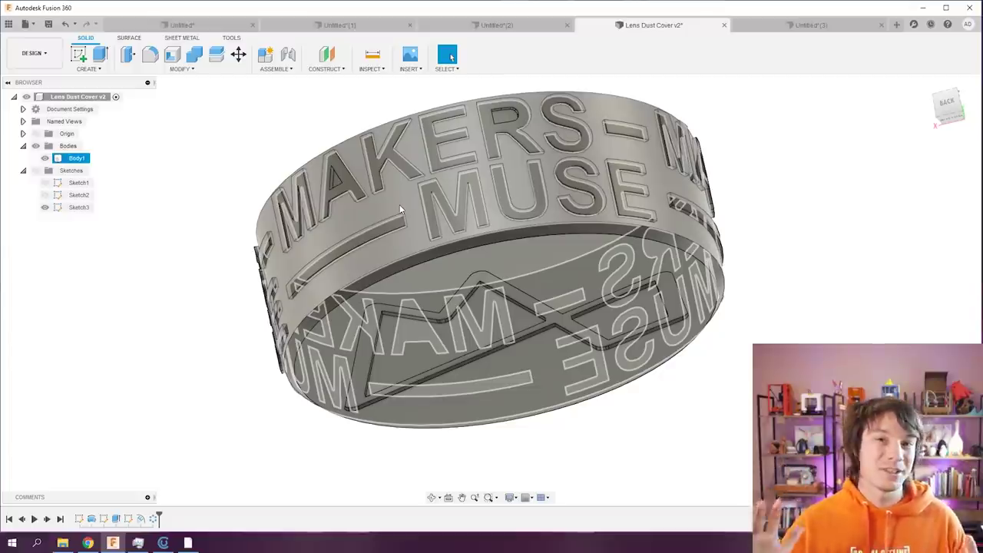
shift+middle_drag(399, 205, 261, 154)
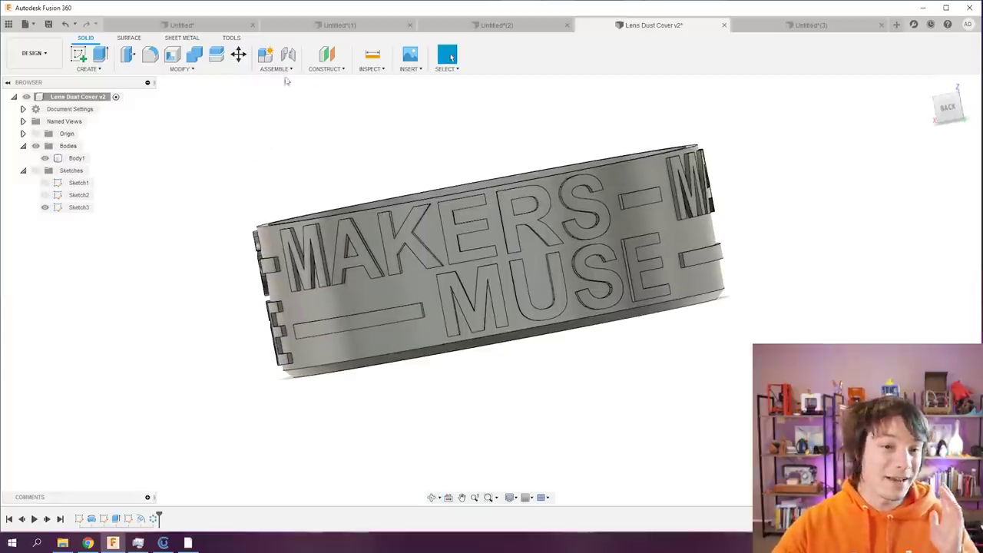
click(270, 244)
click(397, 187)
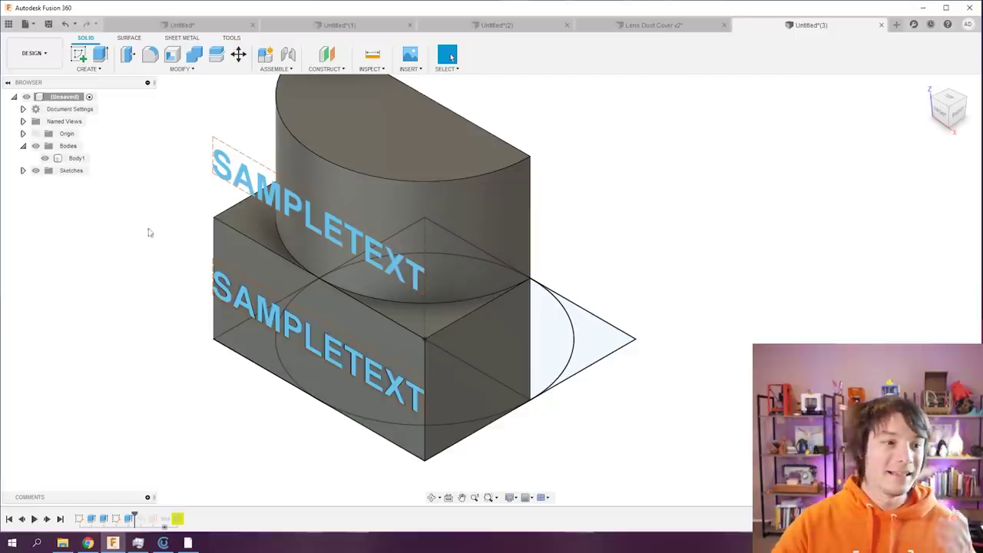
Step: Extrude the upper SAMPLETEXT sketch text -35 mm as a cut into the half-cylinder and hide the sketches
click(35, 170)
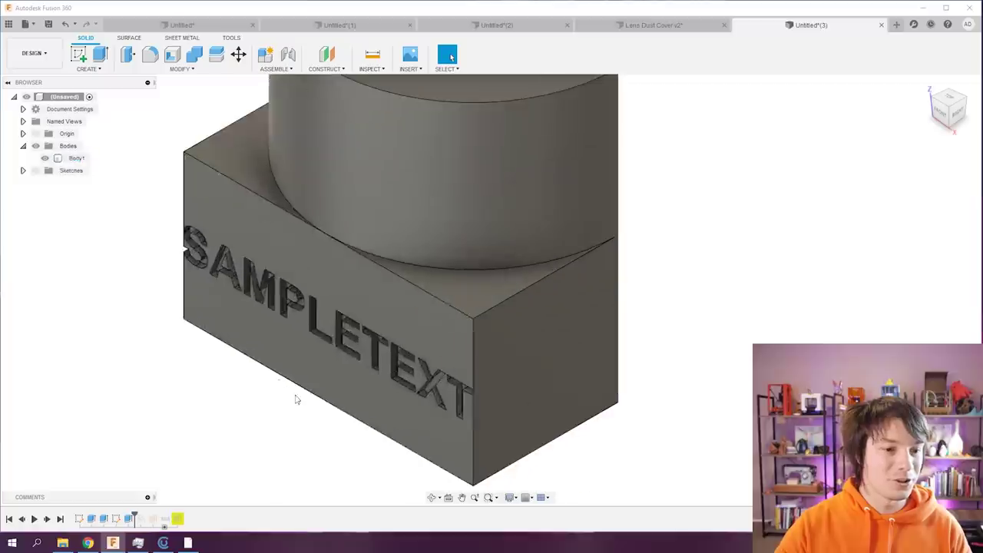
shift+middle_drag(100, 372, 174, 327)
scroll(372, 284, up, 1)
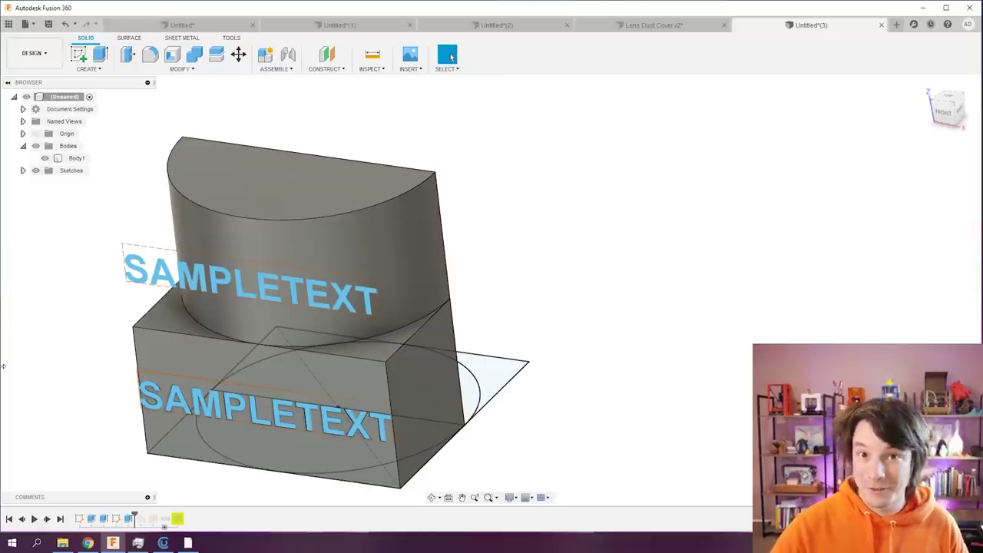
key(e)
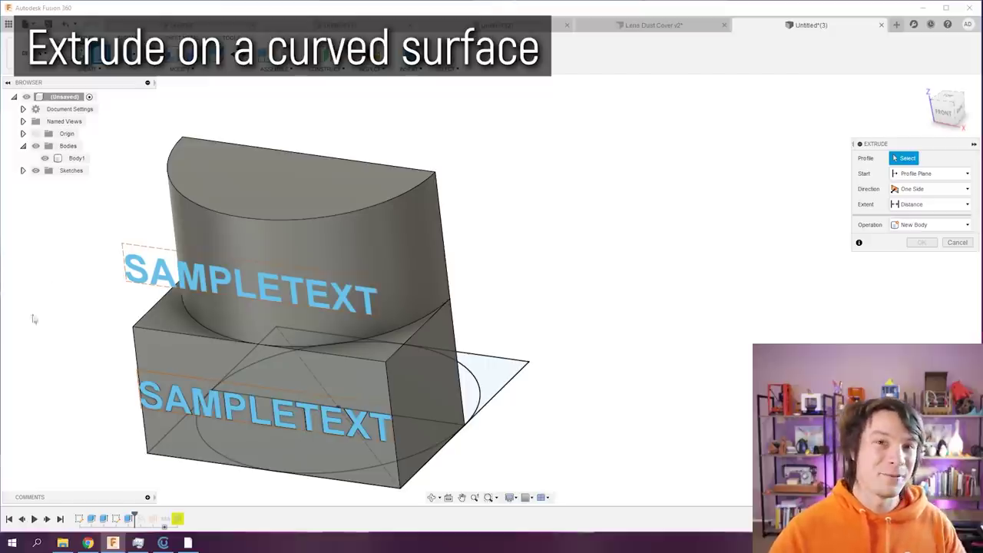
scroll(36, 337, up, 2)
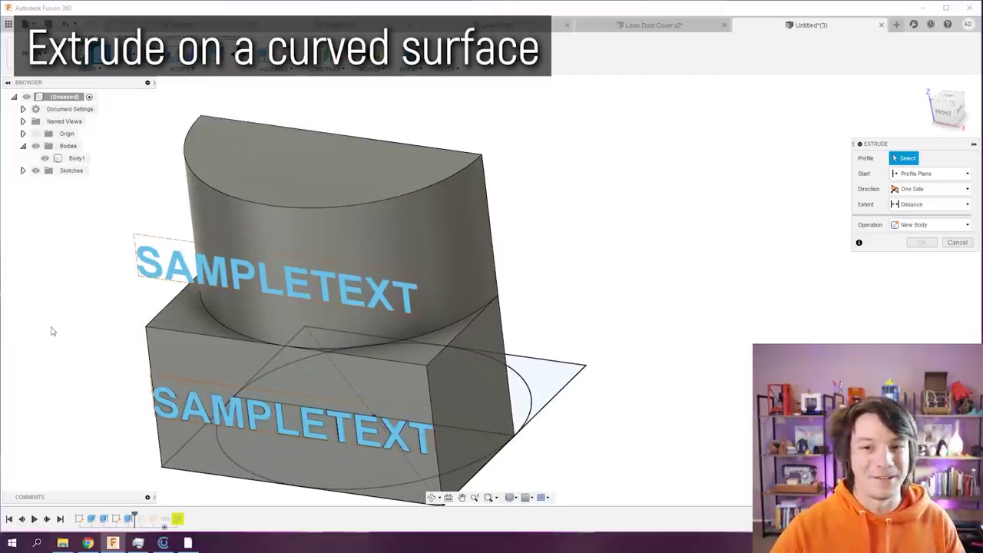
click(149, 265)
shift+middle_drag(271, 279, 92, 254)
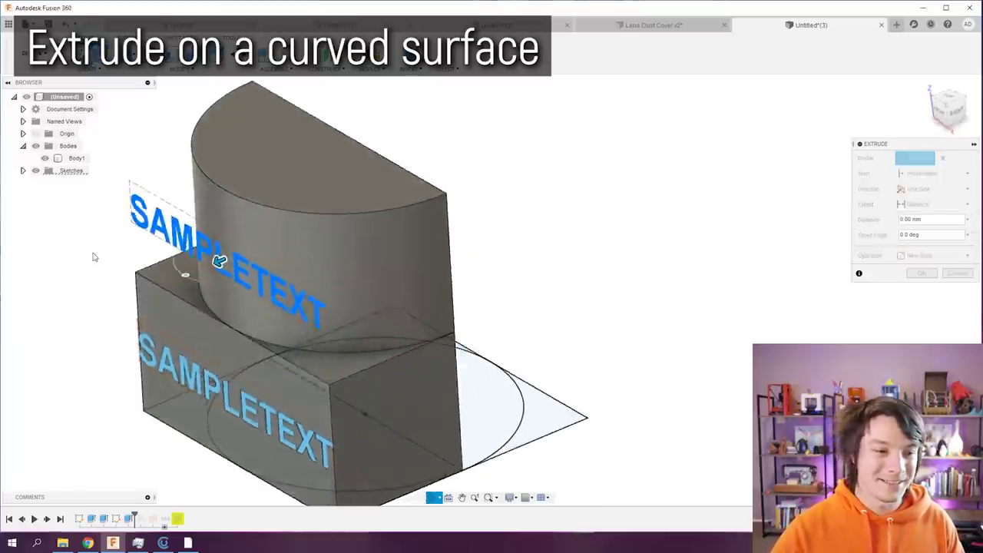
drag(221, 261, 326, 215)
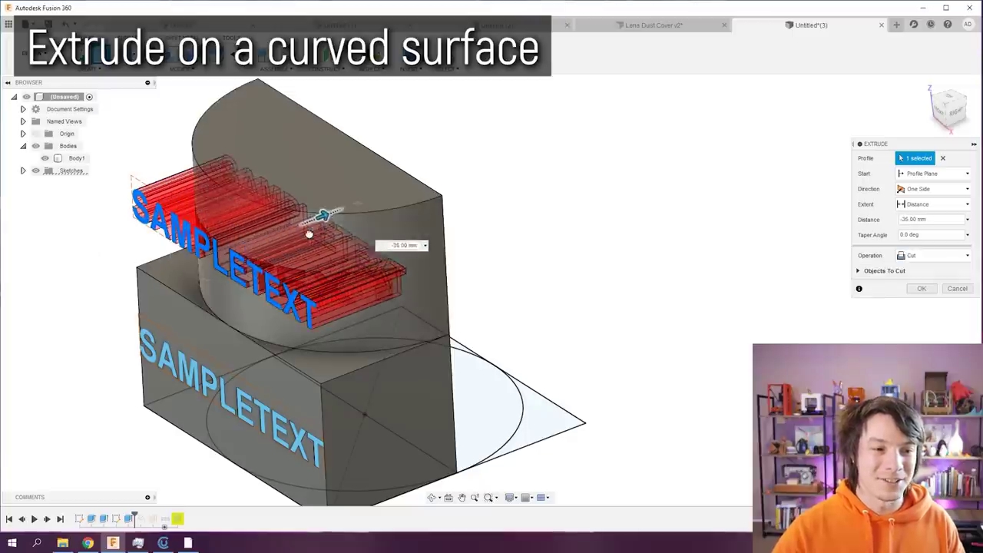
shift+middle_drag(309, 233, 411, 239)
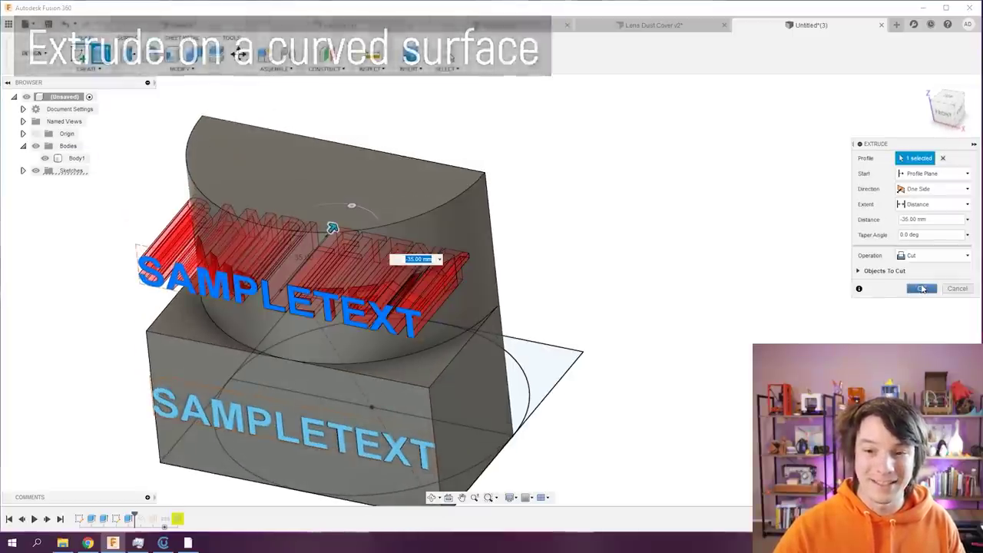
click(921, 288)
click(36, 170)
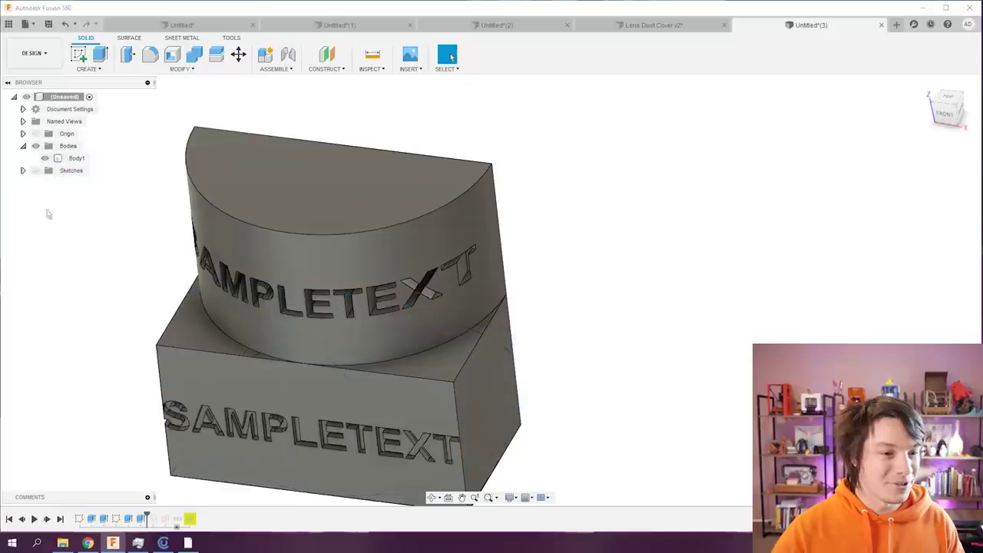
Step: Examine the text cut into the curved face from the front and both sides, comparing the depth of the letters
mouse_move(80, 263)
shift+middle_down()
mouse_move(112, 226)
mouse_move(120, 241)
shift+middle_up()
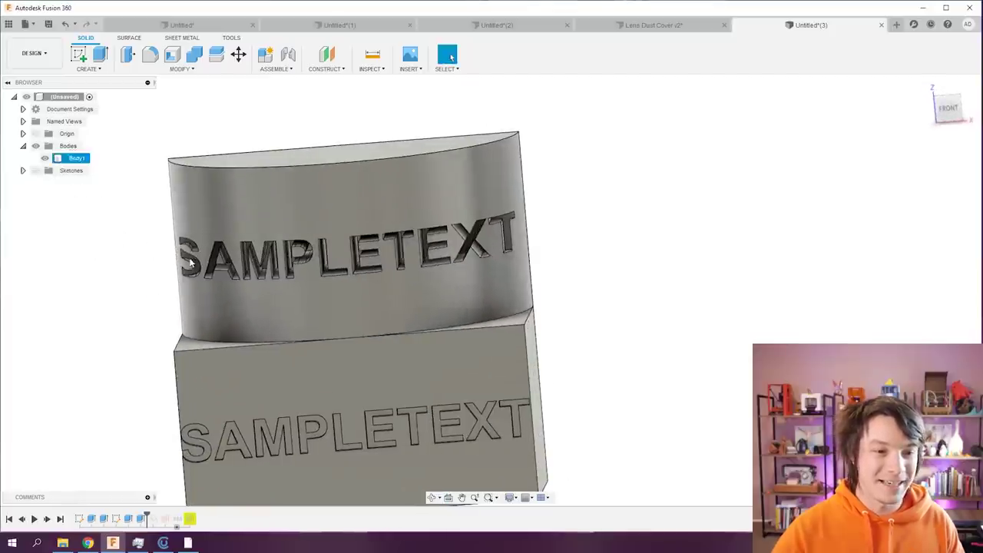
click(948, 107)
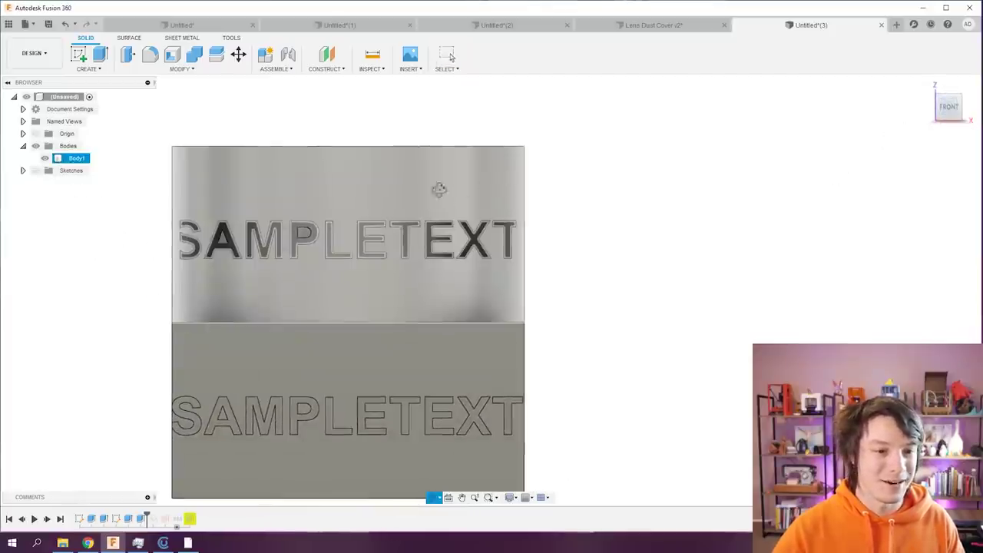
shift+middle_drag(438, 189, 260, 252)
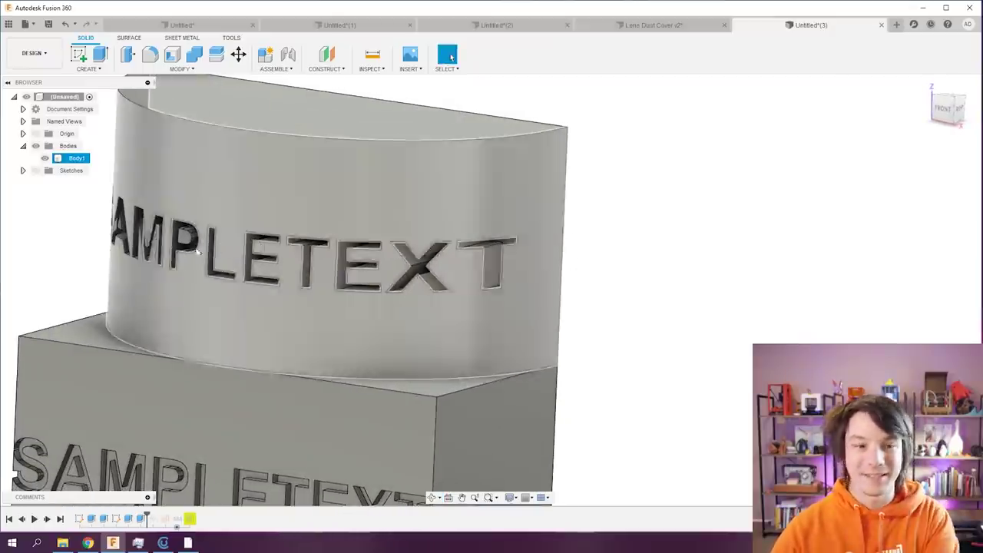
shift+middle_drag(154, 231, 521, 255)
scroll(338, 261, down, 2)
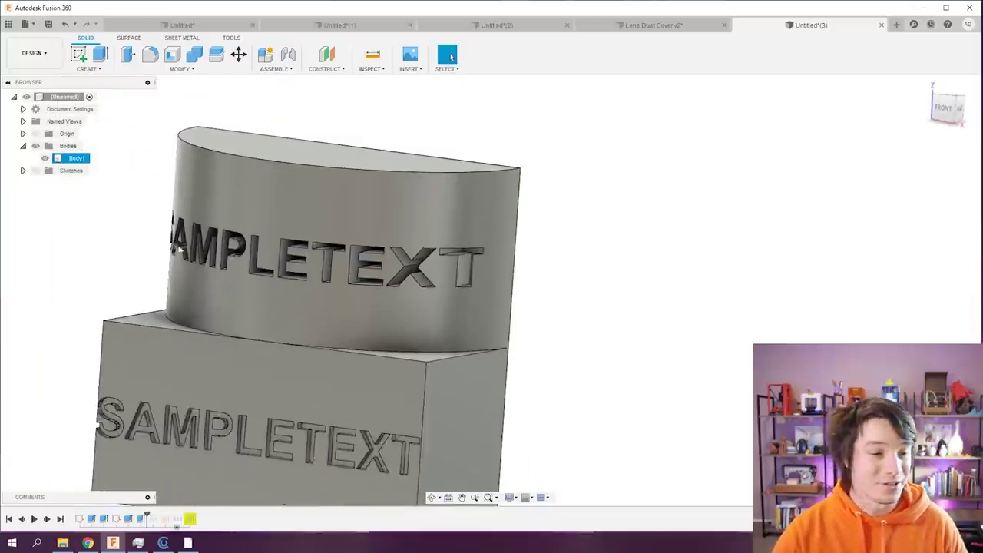
shift+middle_drag(337, 261, 411, 278)
shift+middle_drag(304, 334, 219, 266)
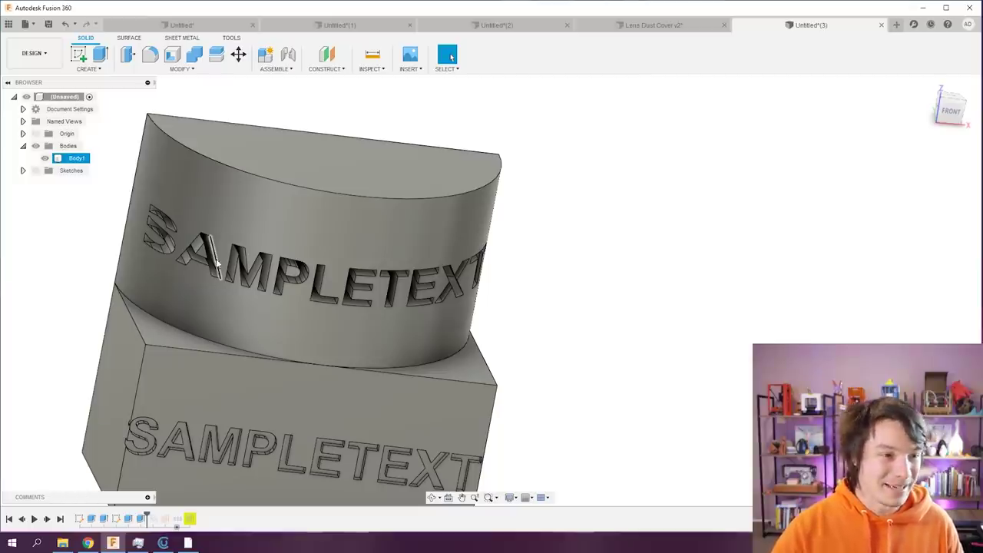
Step: Edit the upper text cut so its extent goes To Object, ending at the half-cylinder's curved face with a -2 mm offset
right_click(140, 519)
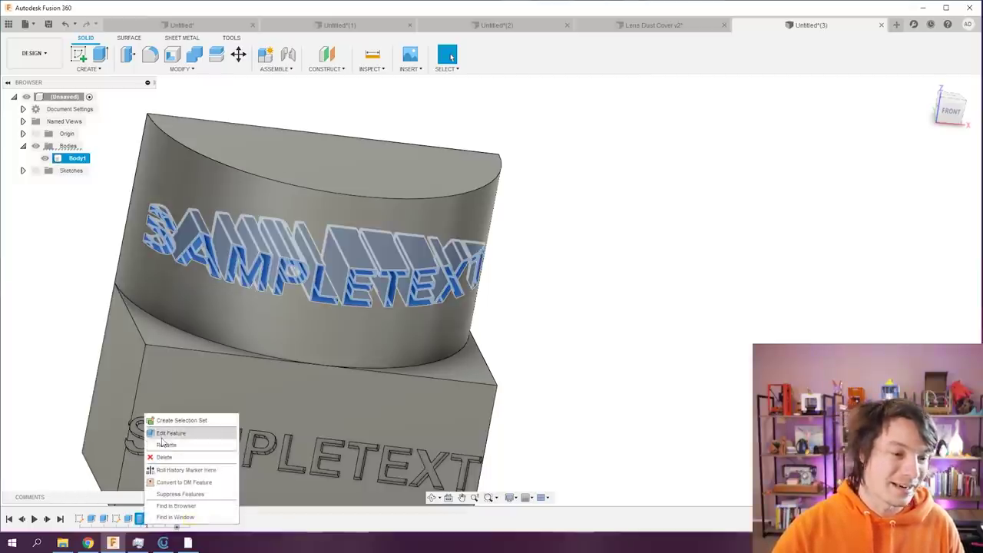
click(161, 432)
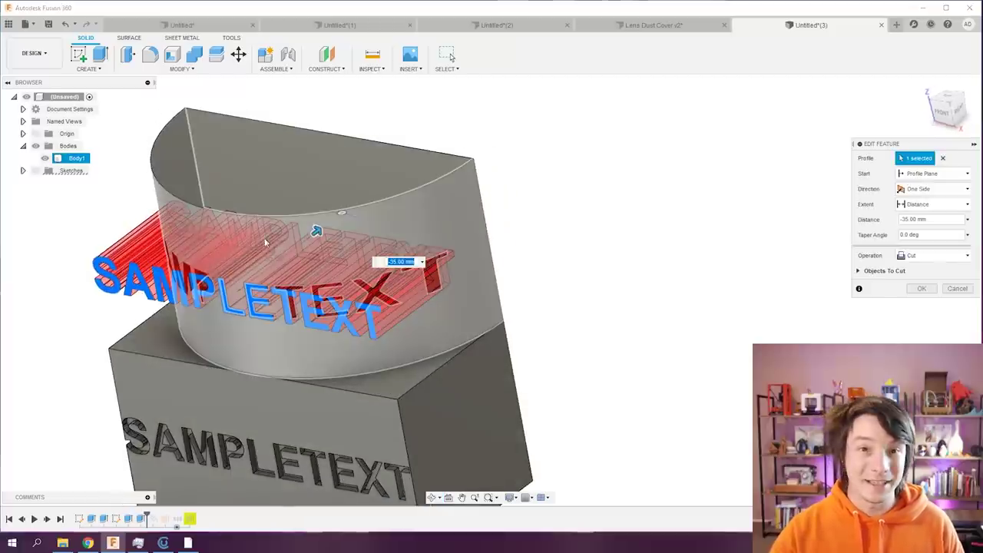
click(897, 204)
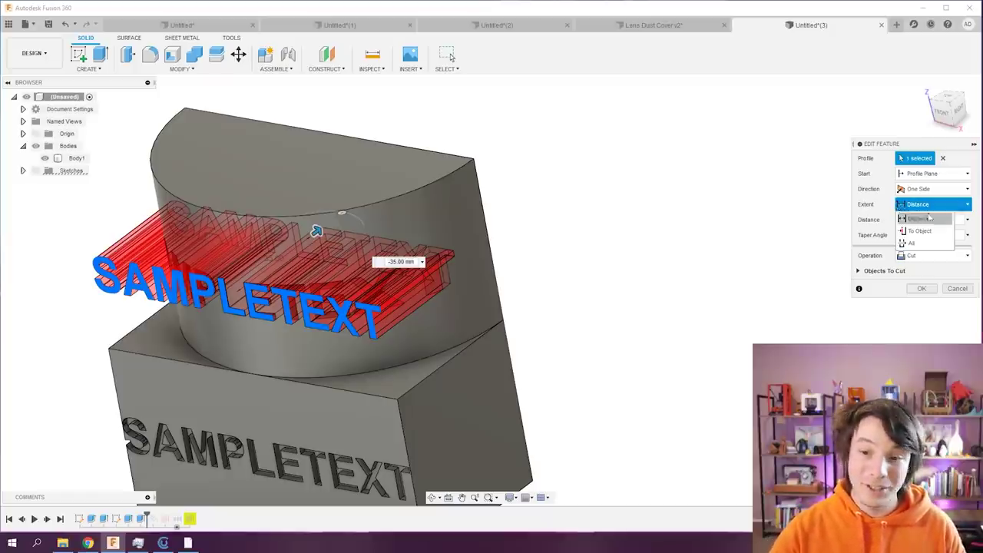
click(919, 230)
click(364, 264)
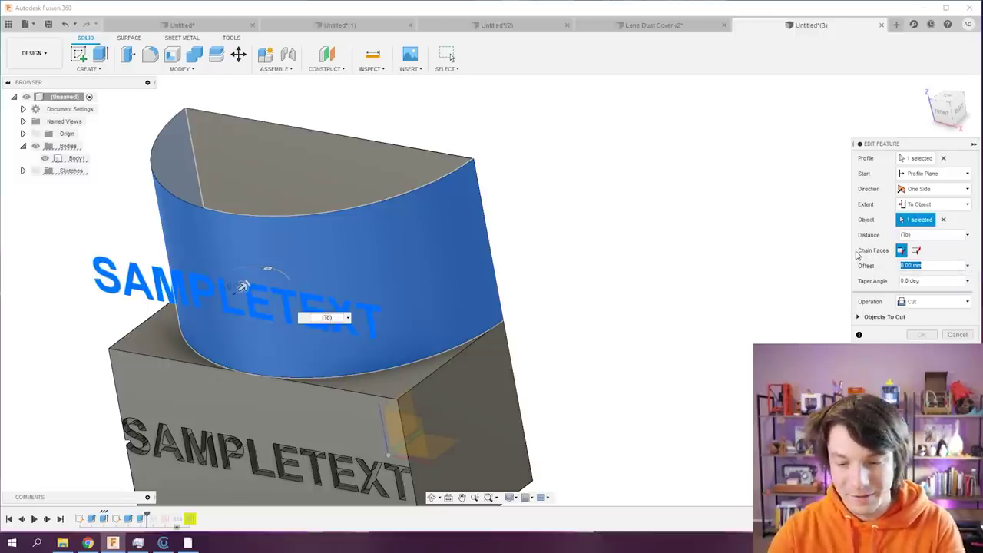
text(-2)
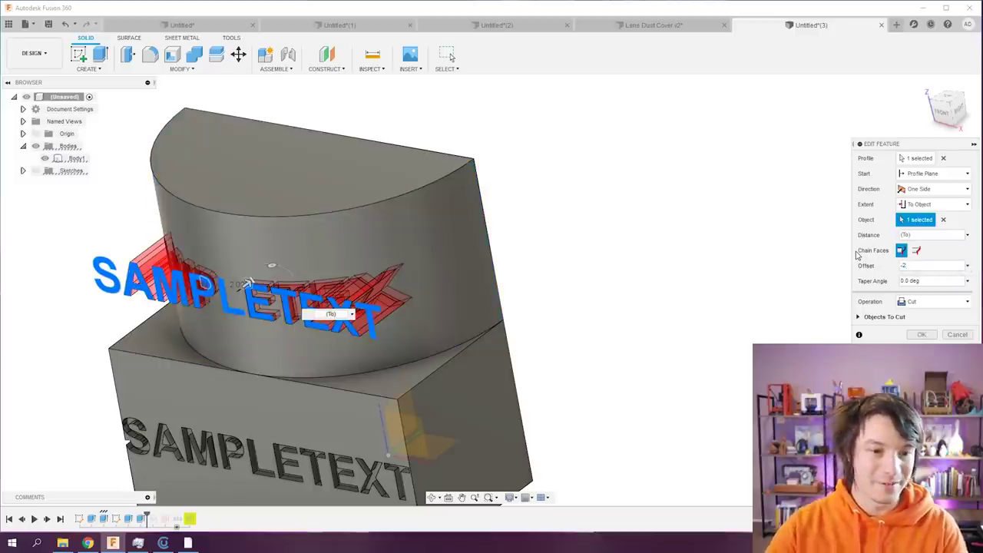
click(923, 335)
Step: Inspect the edited text cut on the curved face up close, checking each letter's shape and depth
scroll(138, 289, down, 1)
shift+middle_drag(138, 289, 200, 296)
scroll(41, 312, up, 2)
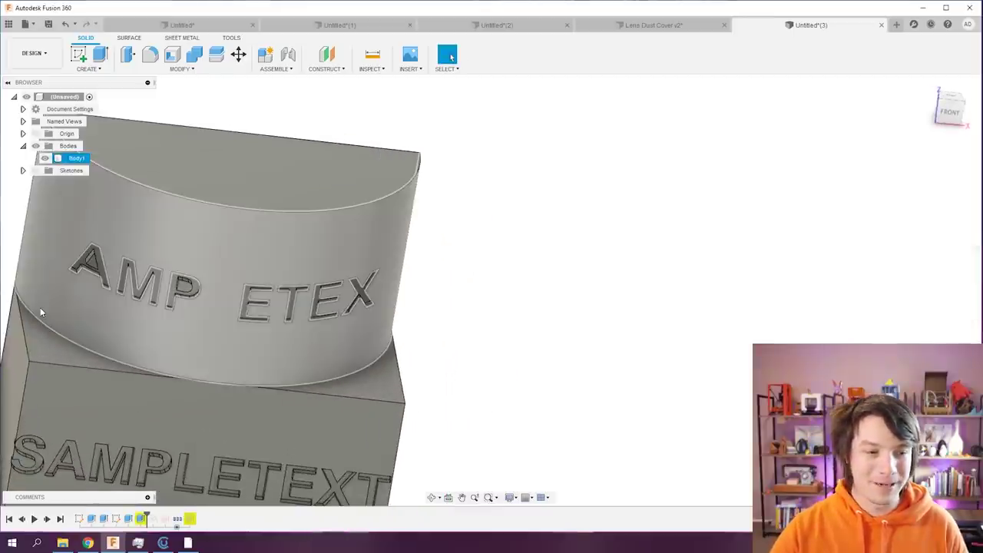
shift+middle_drag(40, 311, 43, 255)
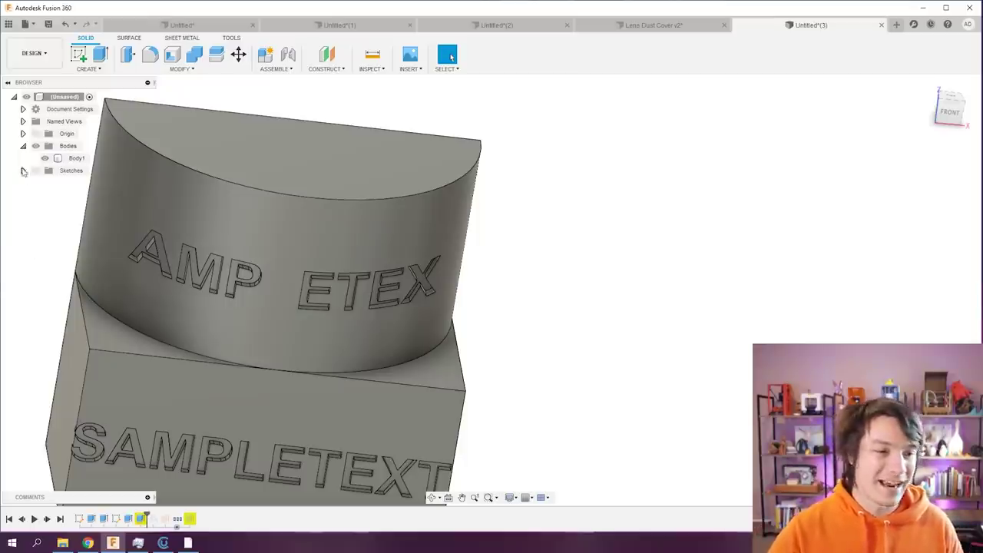
shift+middle_drag(80, 260, 30, 219)
shift+middle_drag(158, 274, 164, 315)
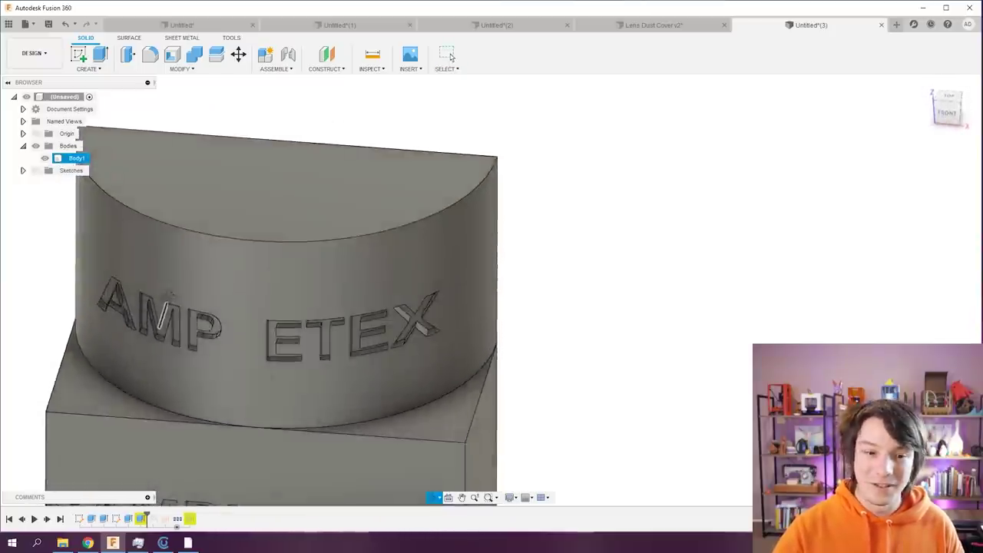
scroll(366, 339, up, 4)
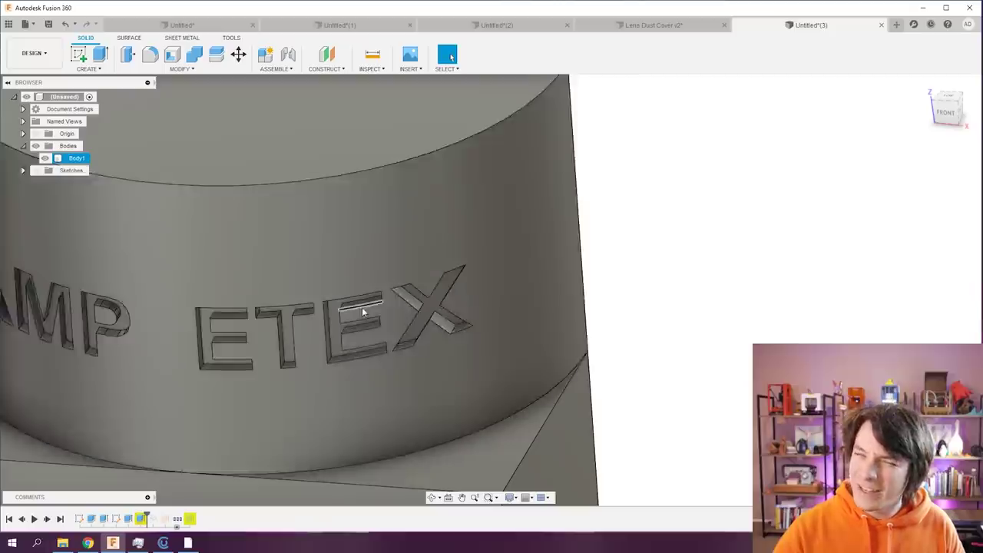
scroll(362, 309, down, 5)
shift+middle_drag(184, 283, 184, 261)
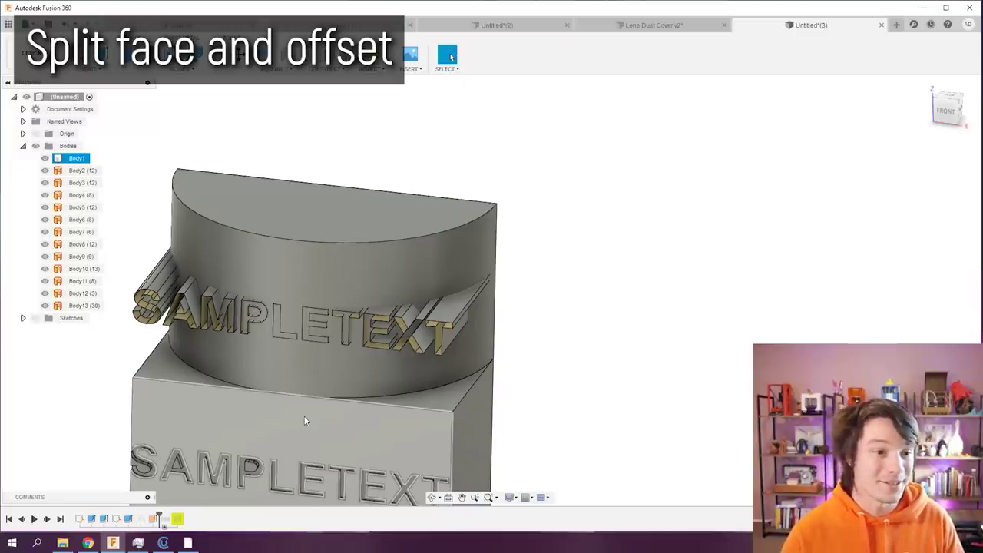
Step: Examine how the extruded letter surfaces pass through the half-cylinder's curved face
click(76, 386)
click(157, 288)
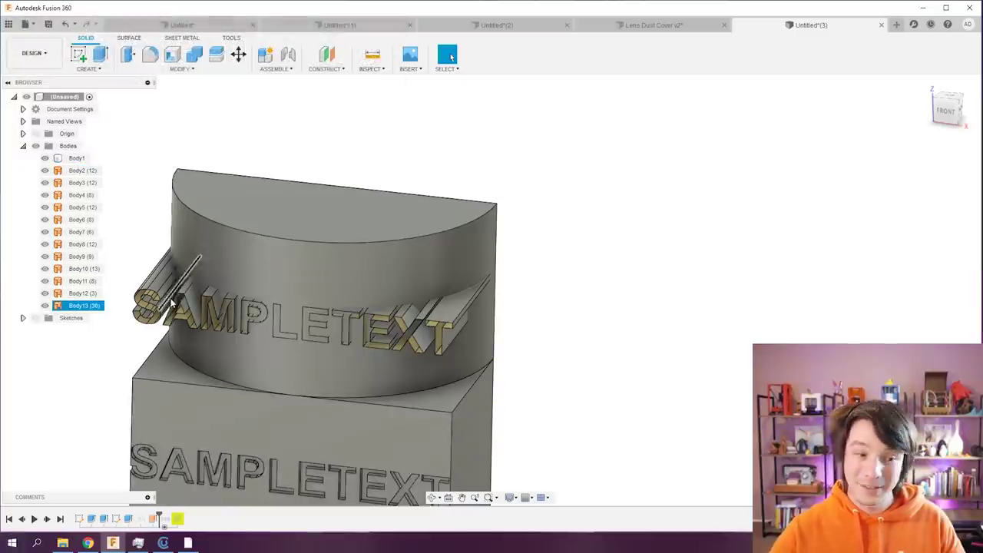
click(158, 286)
scroll(158, 289, up, 3)
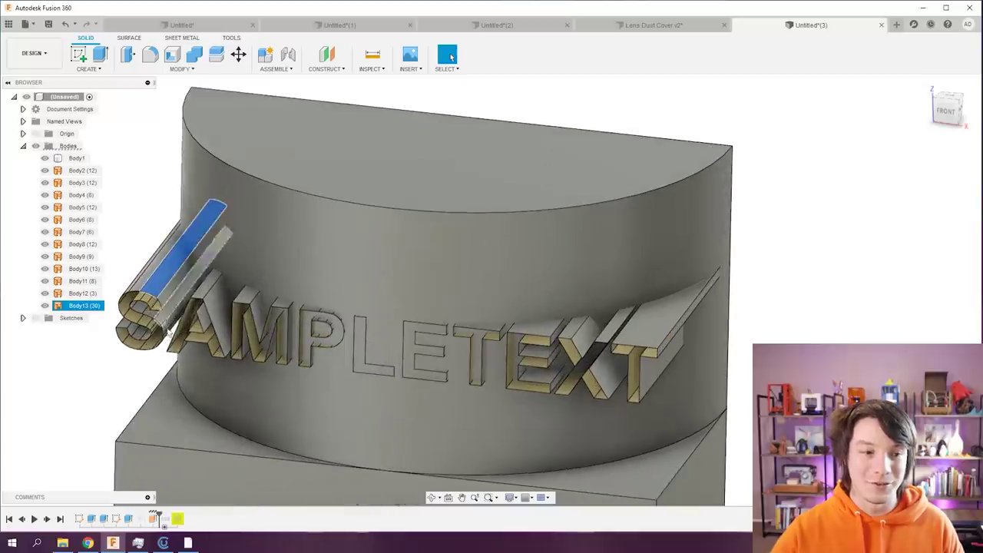
scroll(144, 333, down, 2)
click(105, 354)
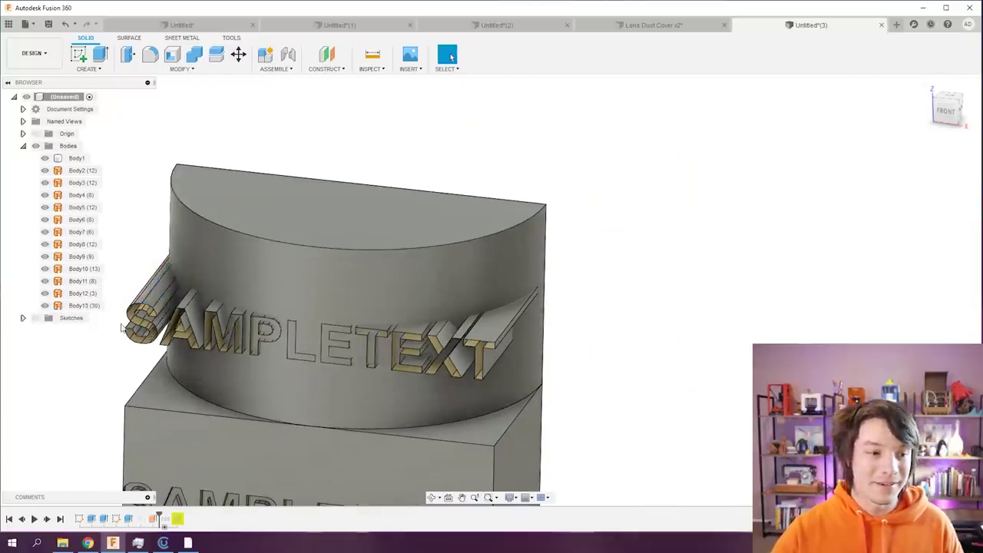
shift+middle_drag(106, 354, 124, 342)
scroll(132, 322, up, 3)
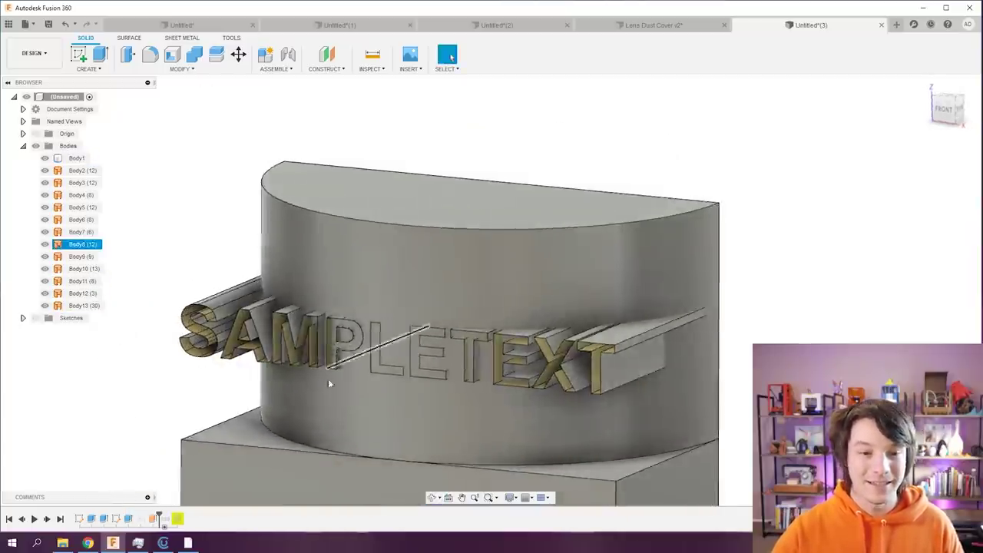
Step: Split the half-cylinder's curved face with all twelve extruded letter surface bodies, Body2 through Body13, as splitting tools
click(180, 68)
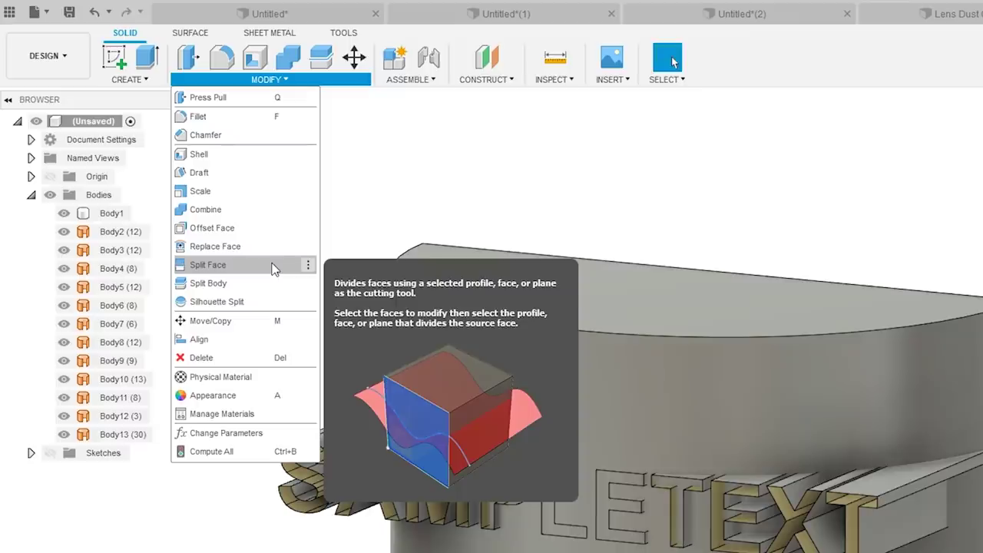
click(274, 268)
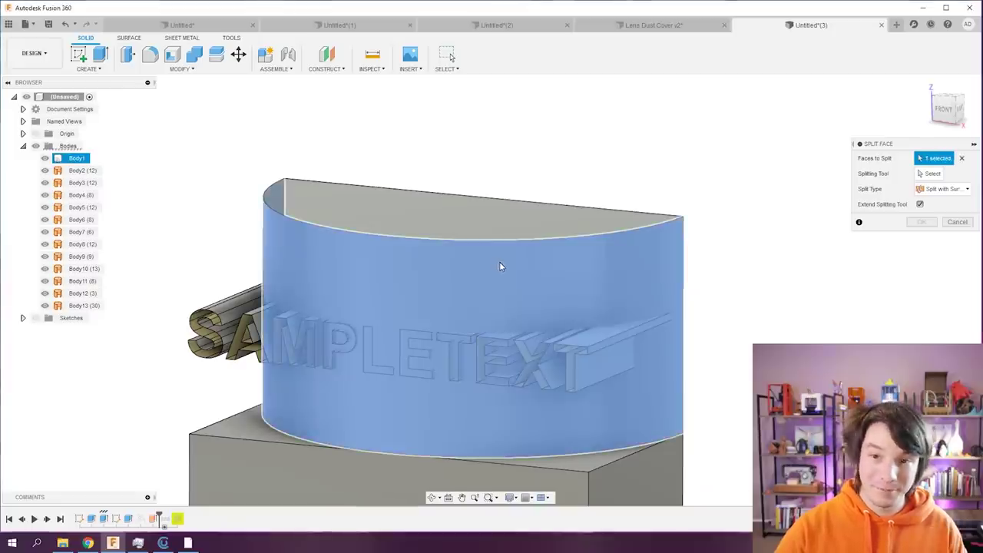
click(744, 367)
click(929, 173)
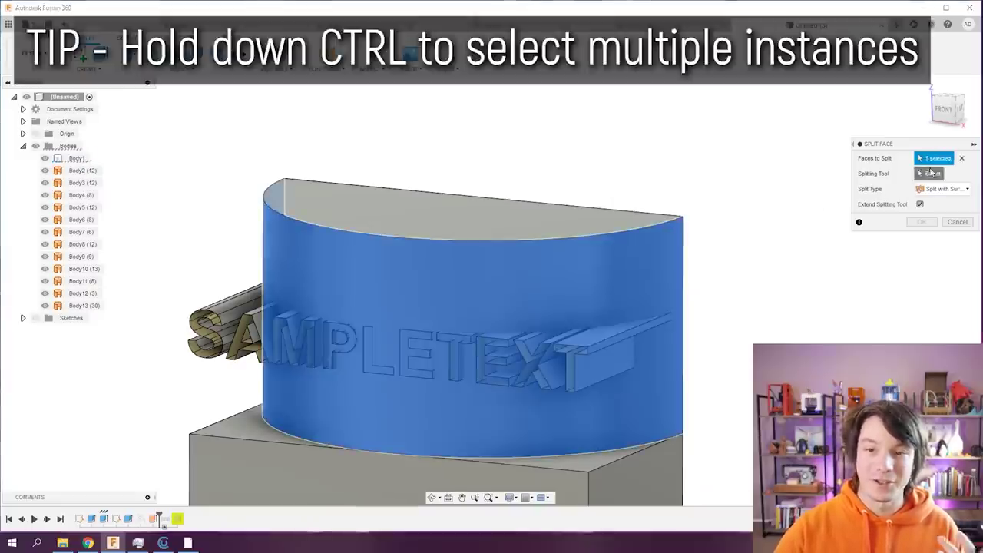
click(83, 170)
ctrl+click(82, 182)
ctrl+click(82, 207)
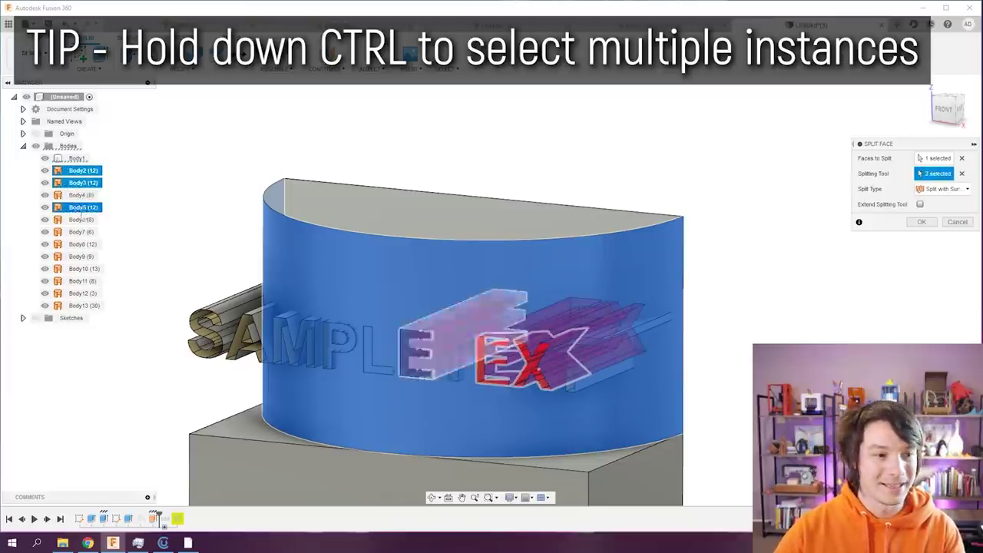
ctrl+click(80, 195)
ctrl+click(81, 219)
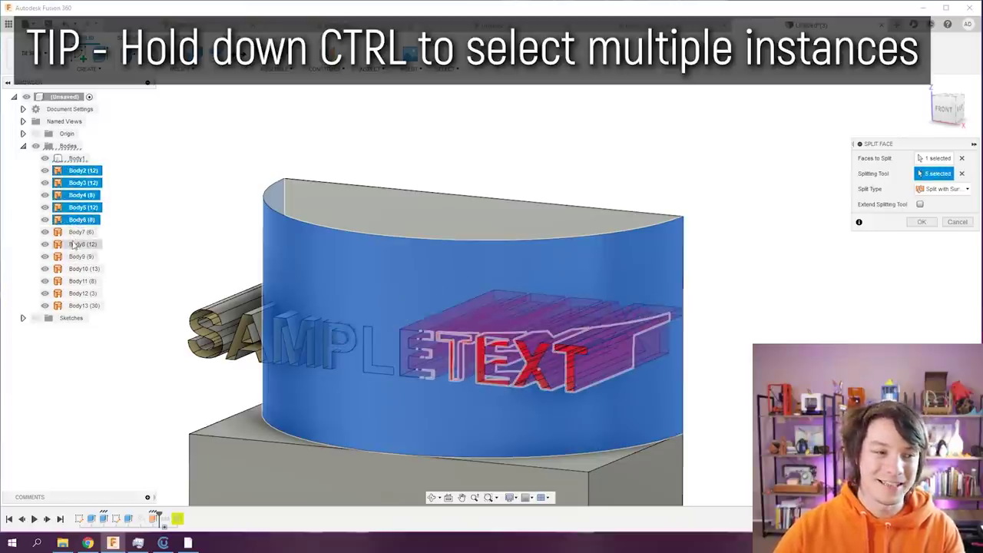
ctrl+click(81, 232)
ctrl+click(79, 244)
ctrl+click(79, 256)
ctrl+click(81, 269)
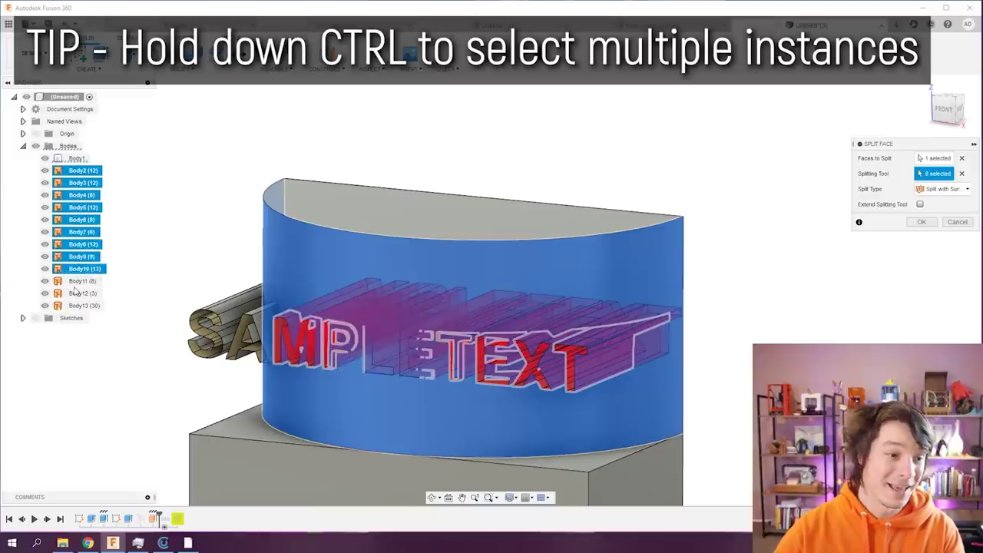
ctrl+click(80, 281)
ctrl+click(80, 293)
ctrl+click(82, 305)
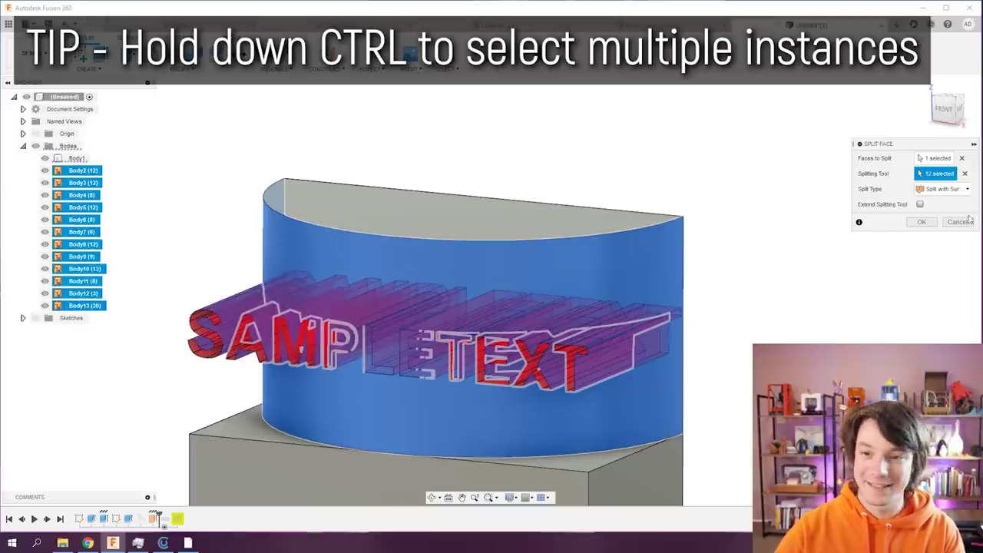
click(925, 222)
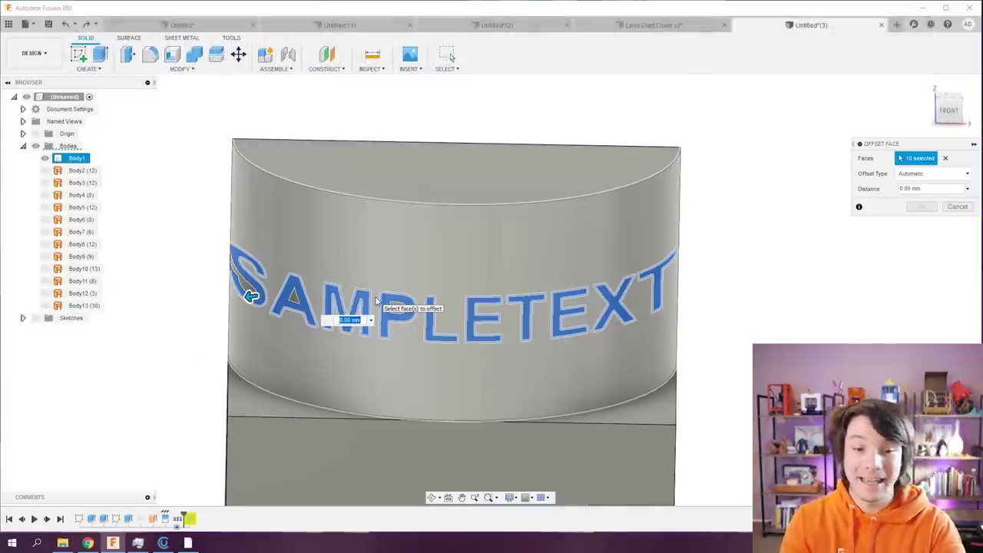
Step: Offset the ten split SAMPLETEXT letter faces on the half-cylinder's curved face by -2 mm
text(-)
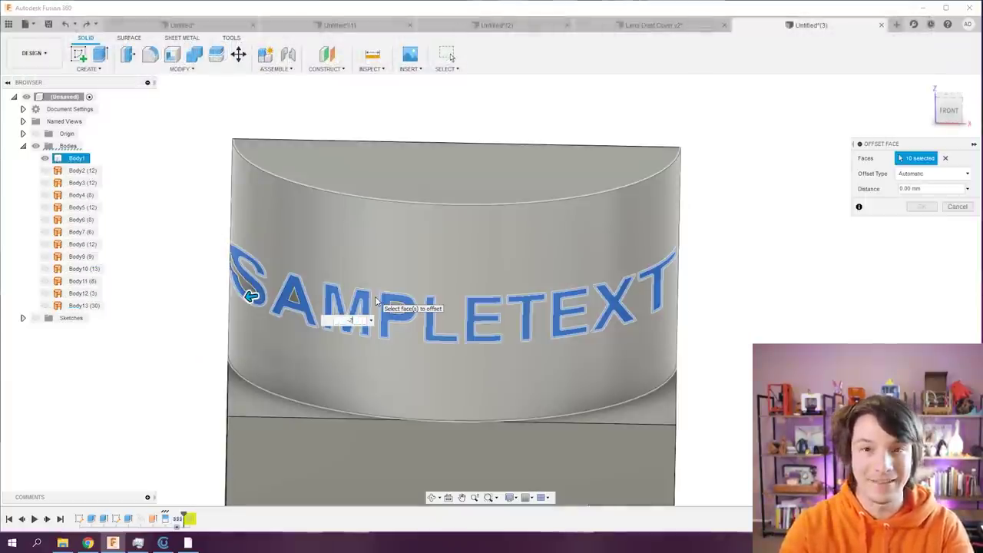
text(2)
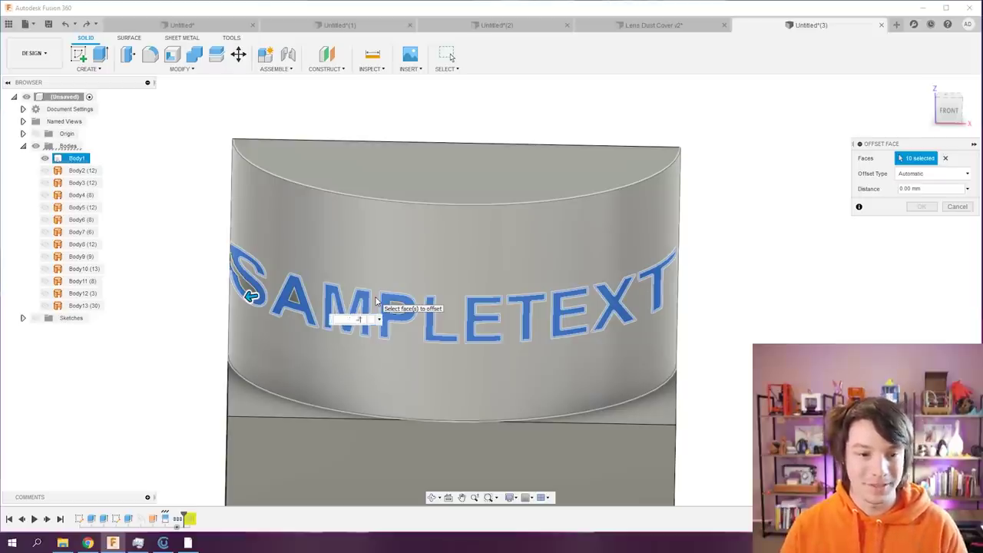
click(920, 207)
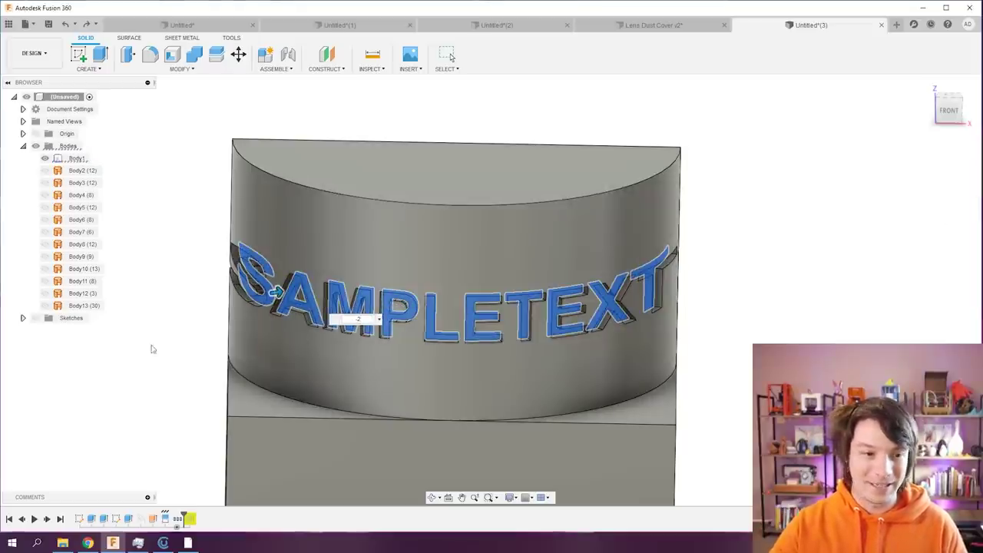
shift+middle_drag(189, 356, 233, 345)
scroll(218, 282, up, 3)
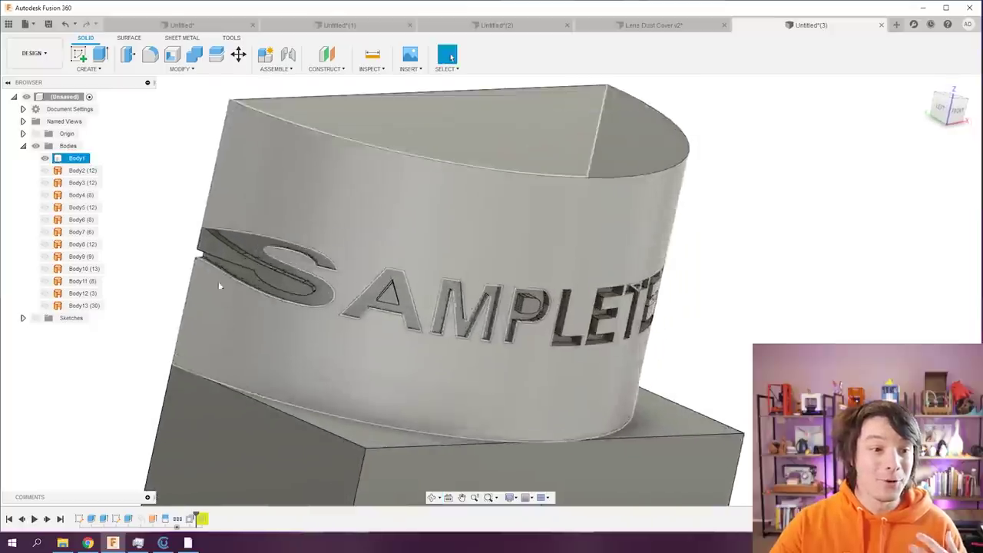
shift+middle_drag(259, 258, 312, 335)
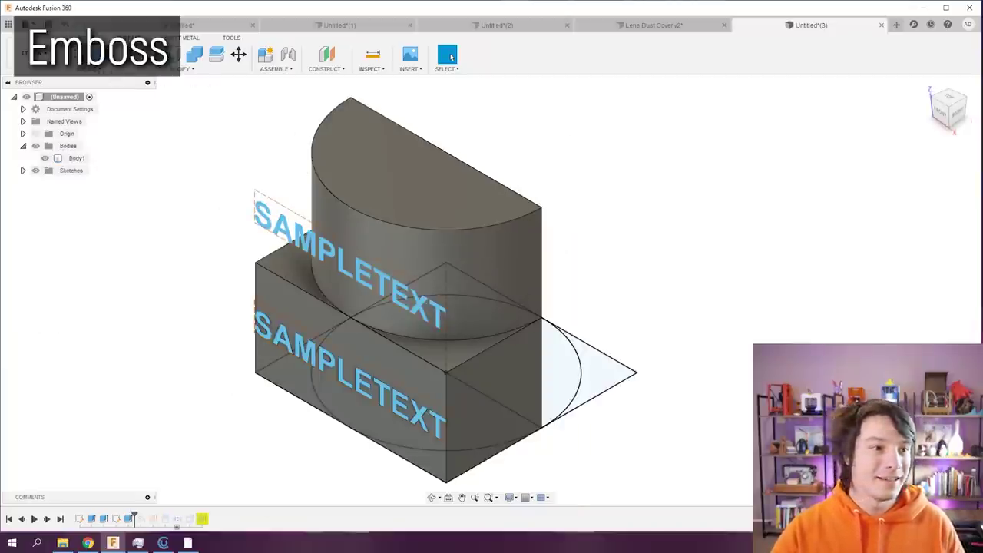
Step: Emboss the upper SAMPLETEXT sketch text onto the half-cylinder's curved face with the deboss effect and a depth of -2 mm
click(96, 68)
click(139, 210)
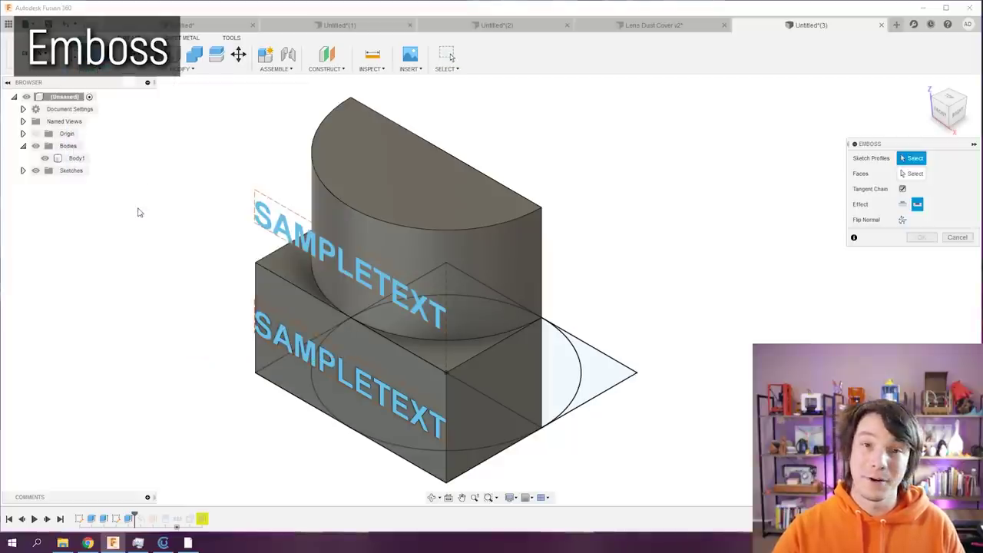
click(270, 218)
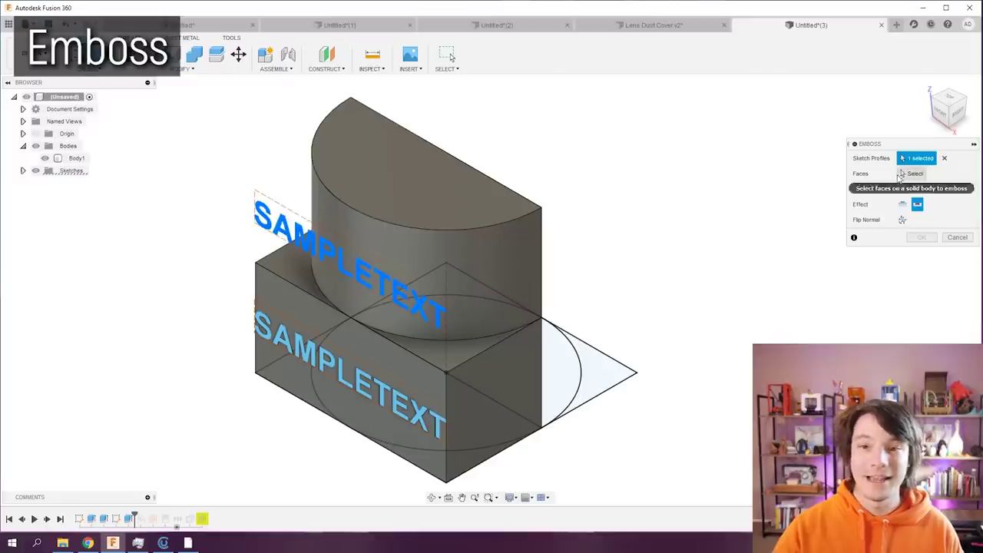
click(898, 175)
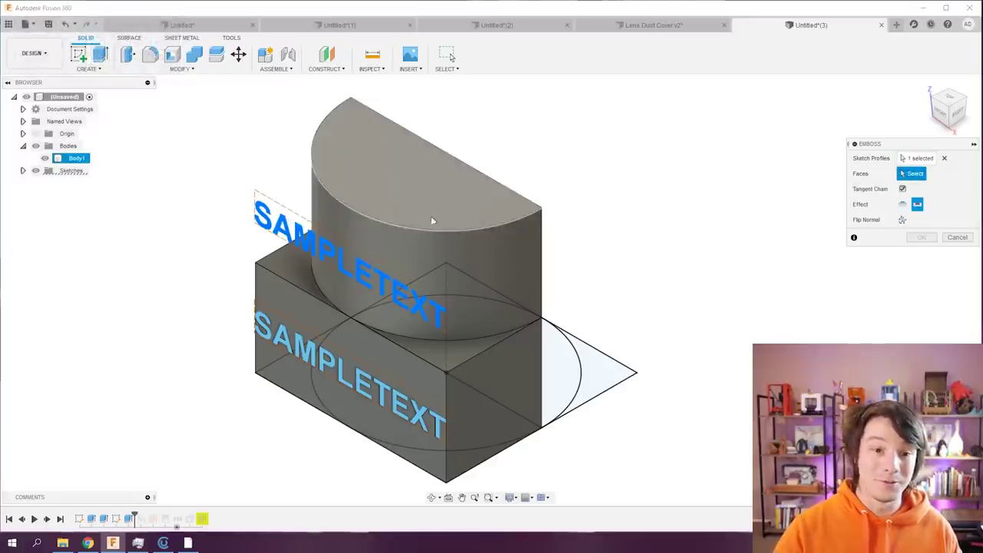
click(411, 253)
shift+middle_drag(225, 253, 353, 323)
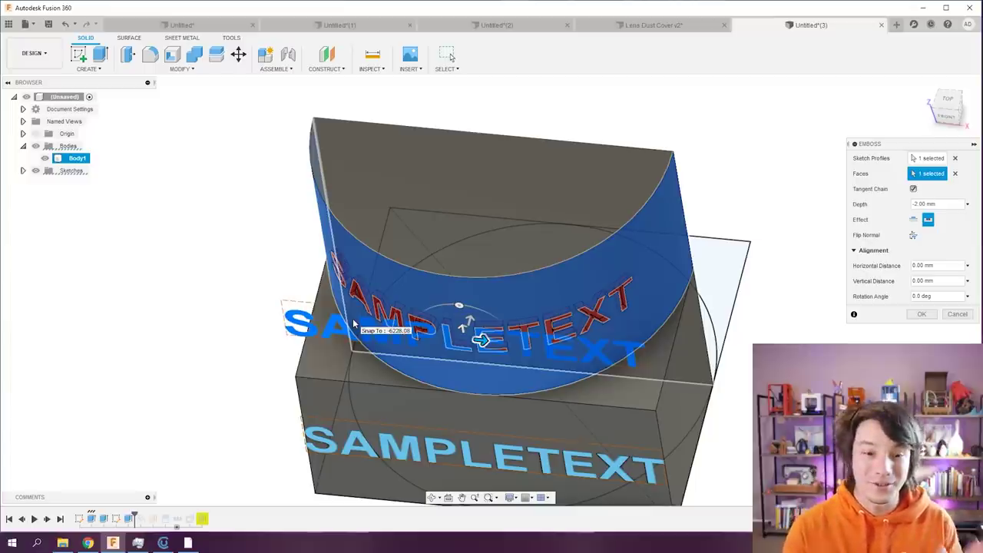
click(913, 219)
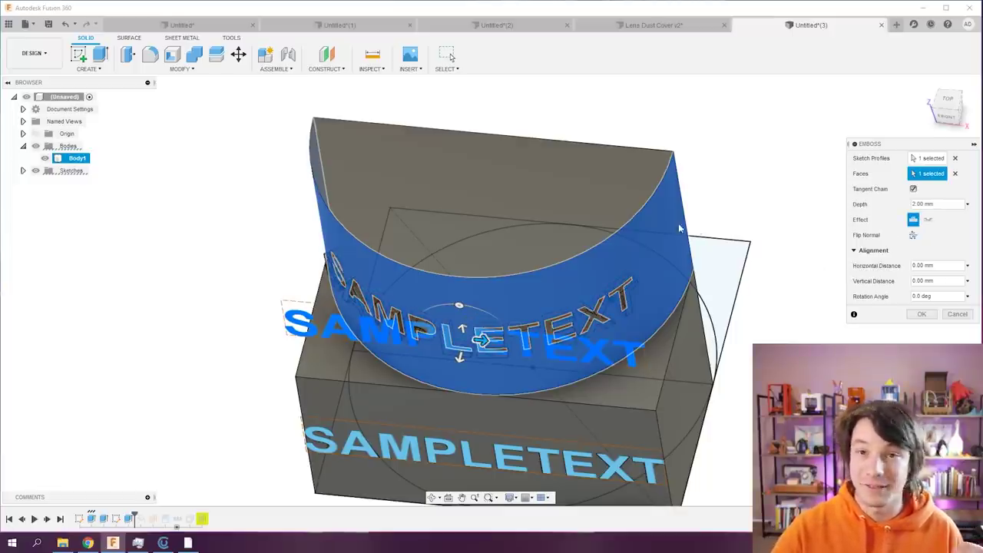
click(927, 220)
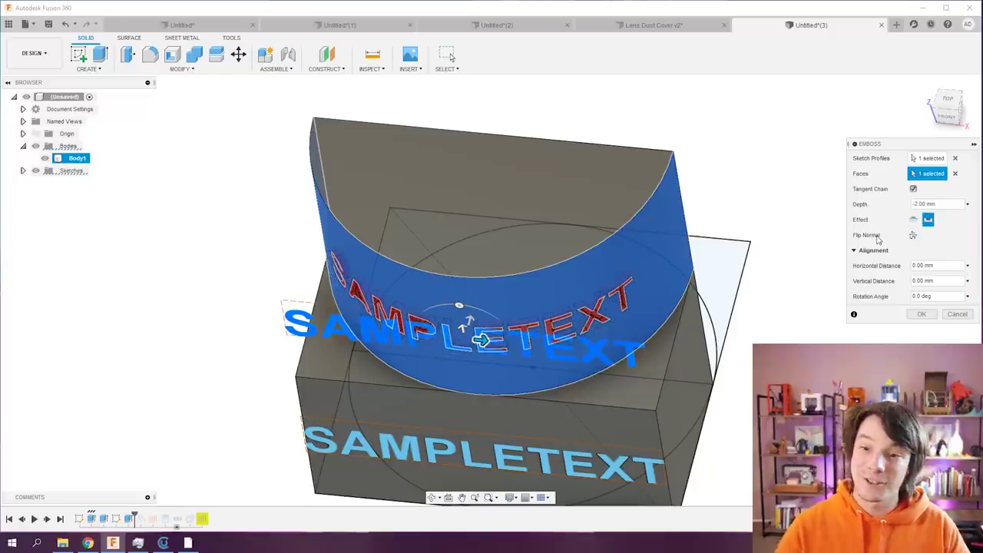
click(925, 204)
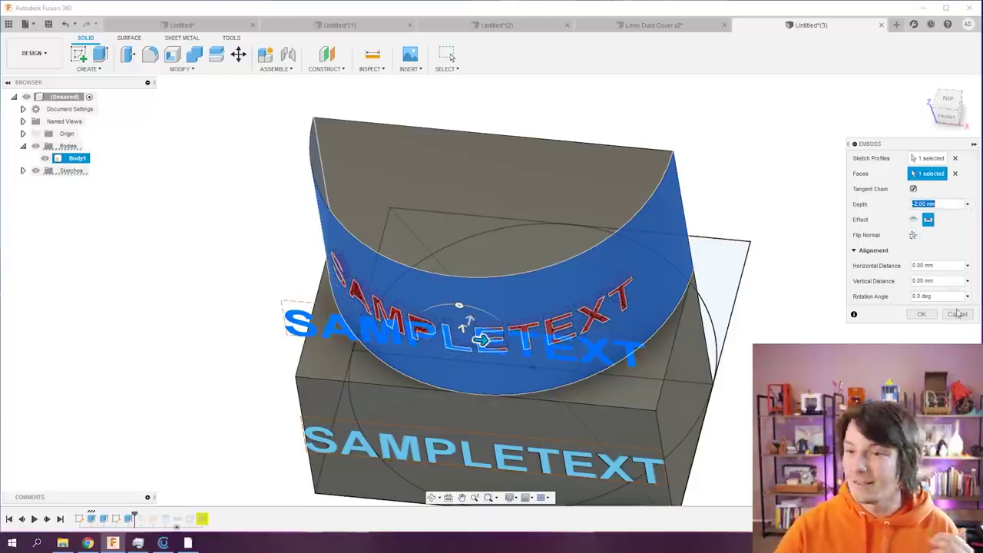
click(922, 314)
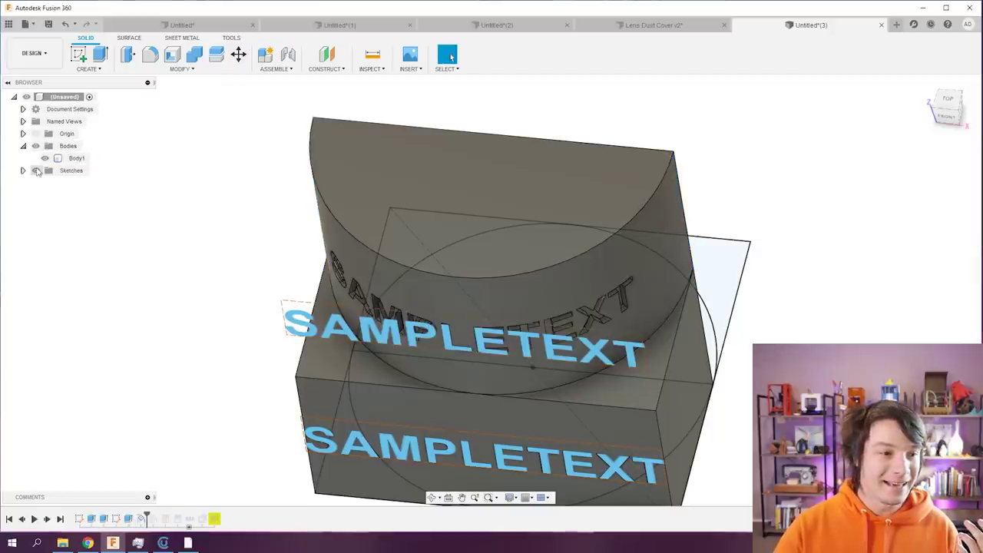
Step: Hide all sketches and compare the debossed text on the curved face with the text on the block's flat face
shift+middle_drag(178, 264, 177, 221)
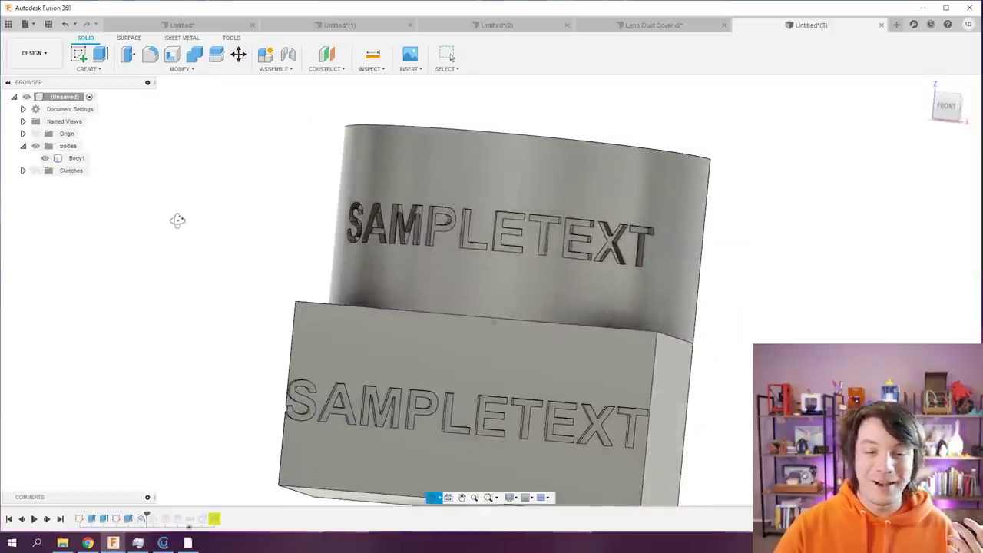
shift+middle_drag(522, 204, 510, 143)
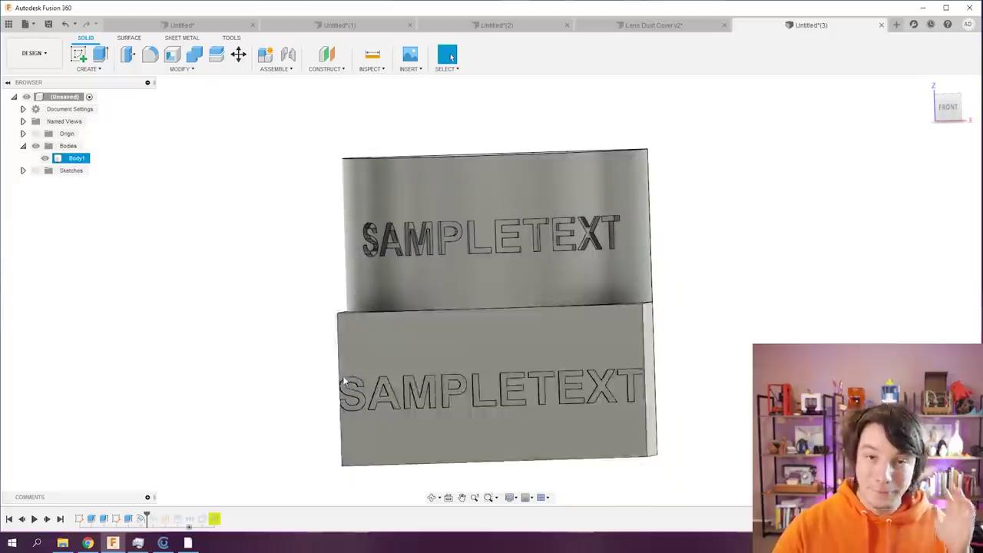
shift+middle_drag(368, 356, 340, 272)
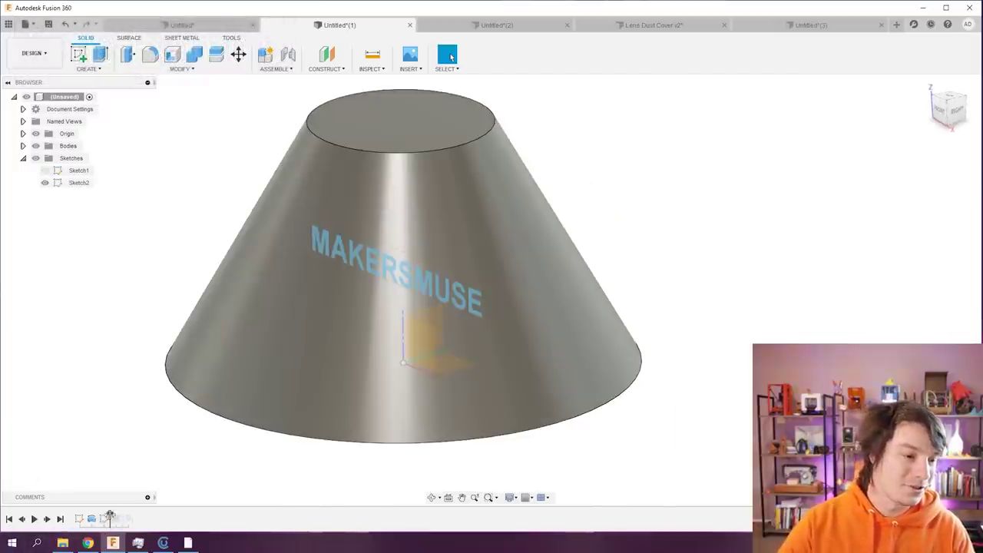
Step: In the cone design, roll the timeline forward past the text extrusion and examine the extruded MAKERSMUSE letters from several angles
drag(111, 515, 121, 517)
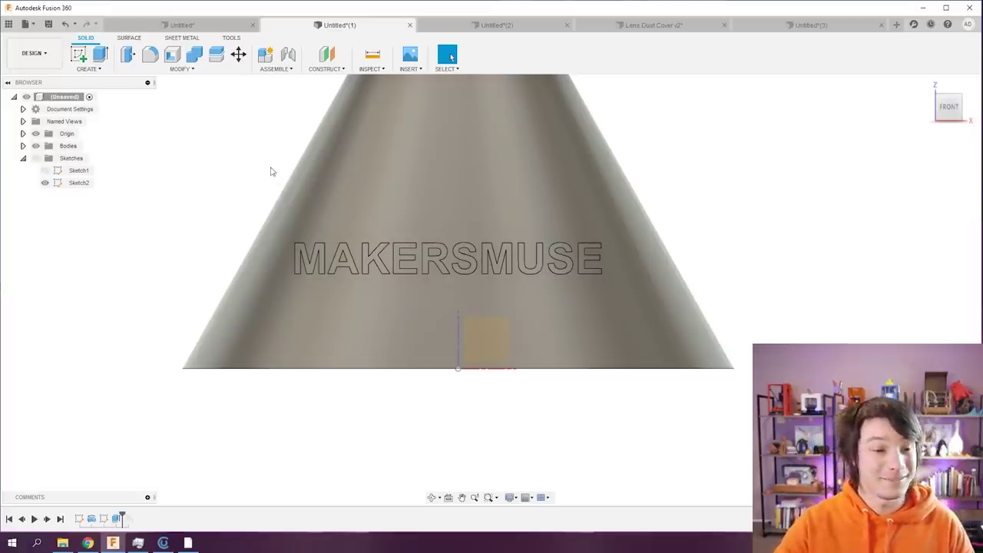
shift+middle_drag(270, 171, 250, 182)
scroll(335, 326, up, 4)
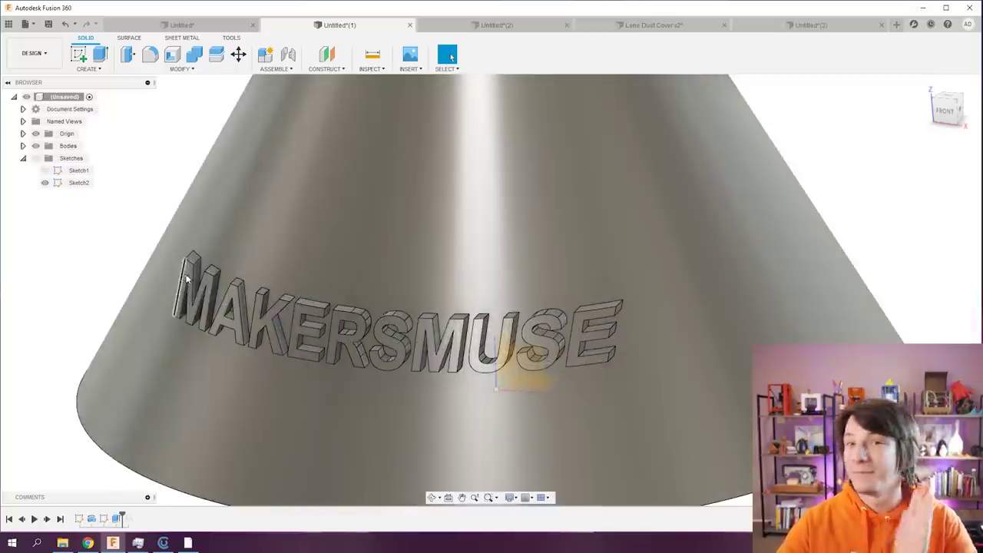
shift+middle_drag(187, 281, 85, 274)
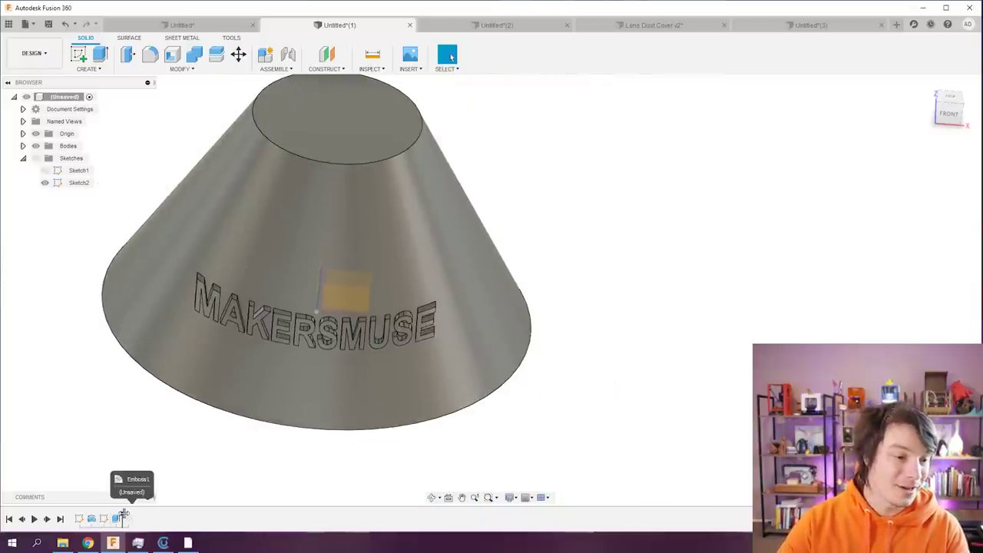
Step: Roll the timeline forward past the Emboss feature and compare the embossed MAKERSMUSE text with the extruded text on the cone
drag(123, 515, 134, 518)
mouse_move(149, 409)
shift+middle_down()
mouse_move(176, 289)
mouse_move(106, 220)
mouse_move(100, 237)
mouse_move(90, 230)
shift+middle_up()
scroll(91, 230, up, 1)
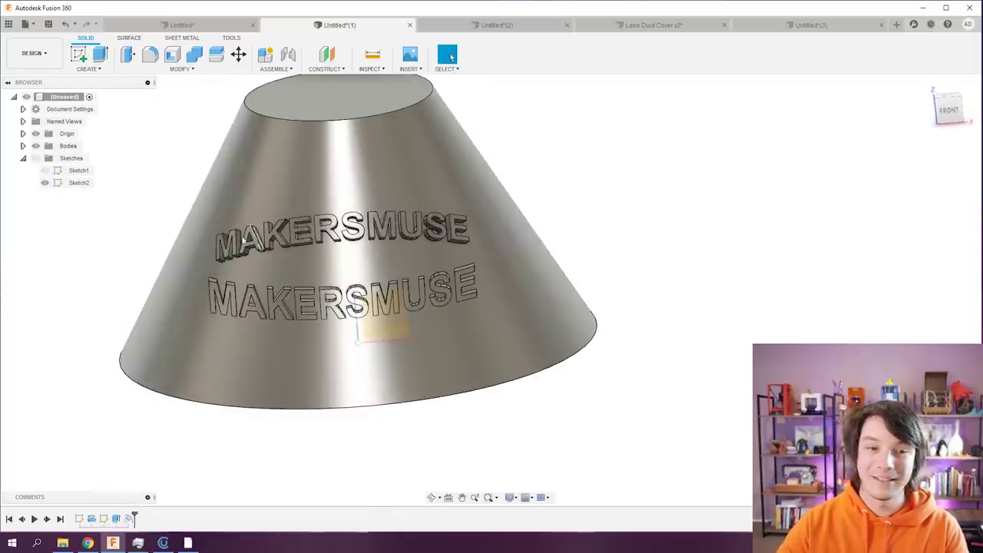
scroll(243, 239, up, 3)
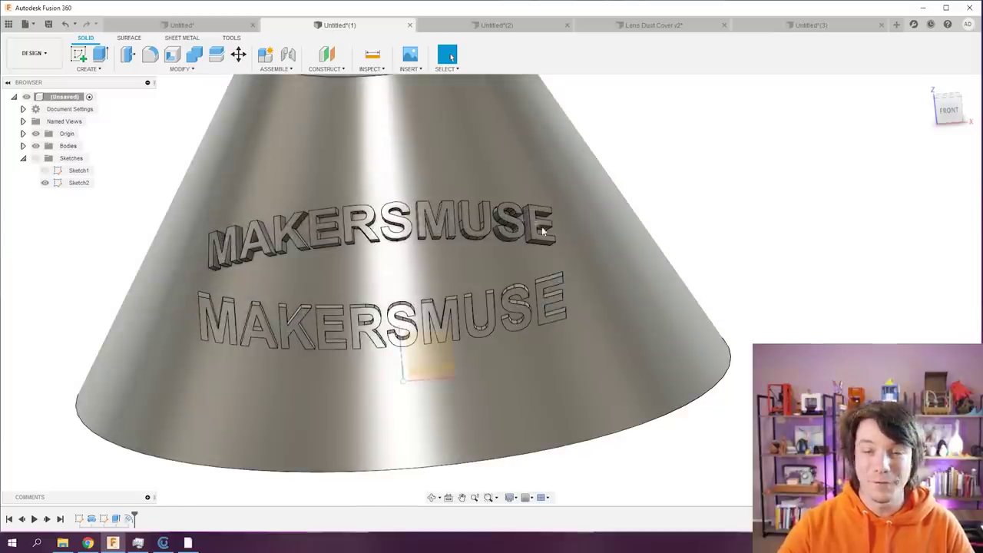
shift+middle_drag(543, 231, 318, 258)
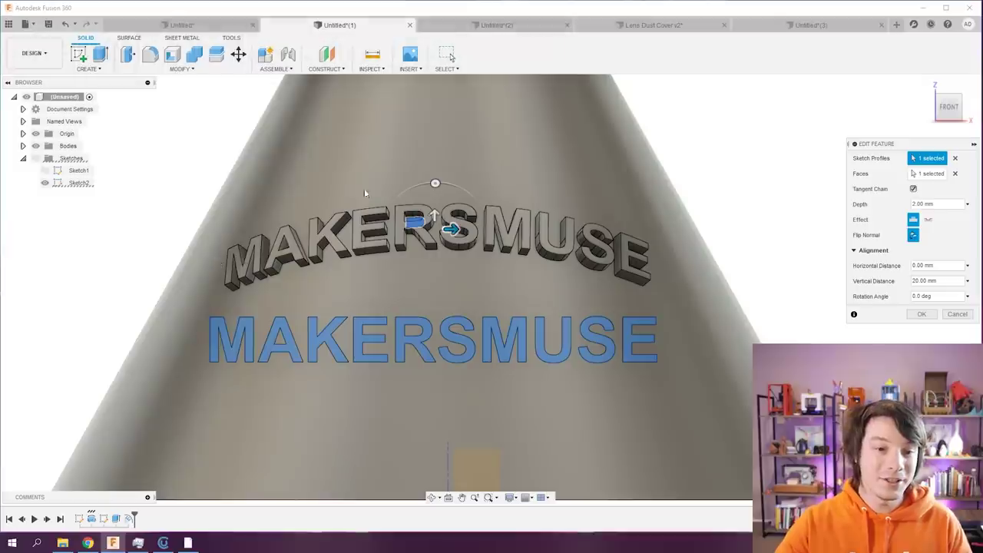
Step: Reposition the embossed MAKERSMUSE text on the cone to a horizontal distance of -10 mm and a vertical distance of 22 mm
drag(439, 215, 410, 276)
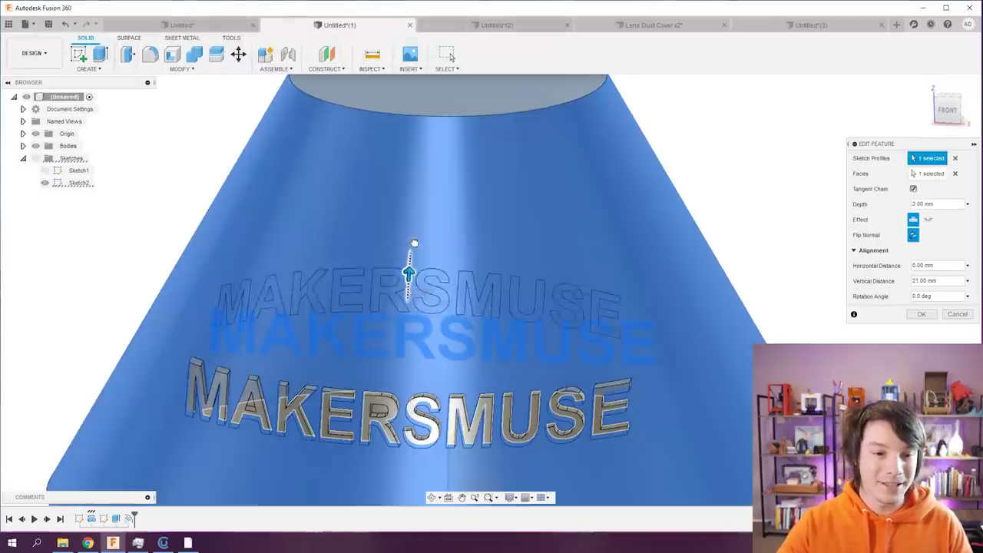
drag(414, 243, 368, 309)
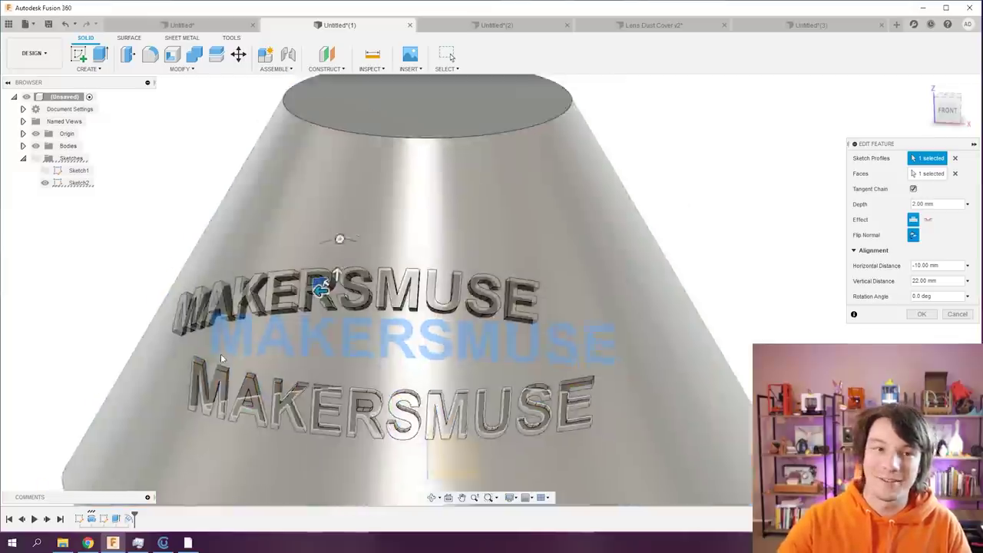
shift+middle_drag(221, 358, 129, 341)
scroll(129, 341, down, 1)
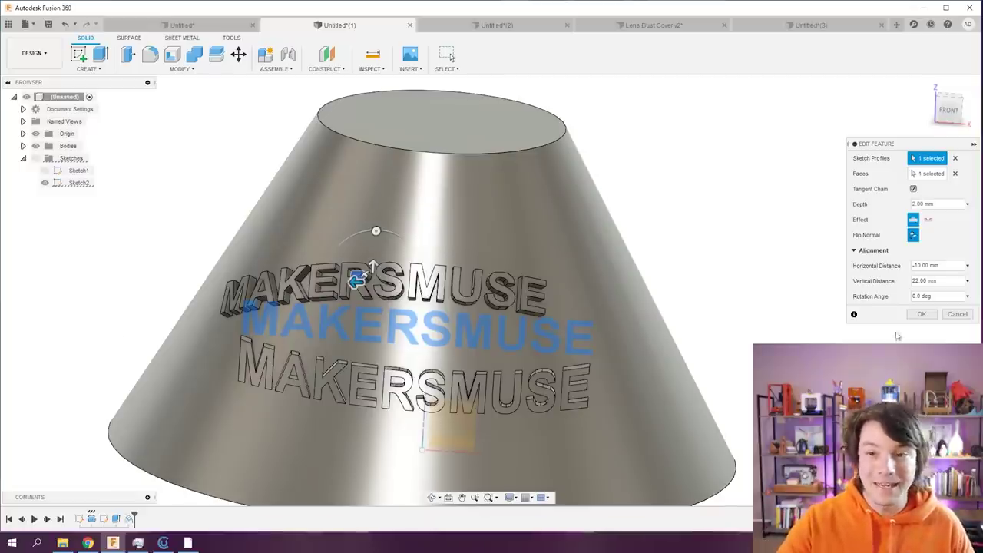
click(921, 314)
scroll(44, 317, down, 2)
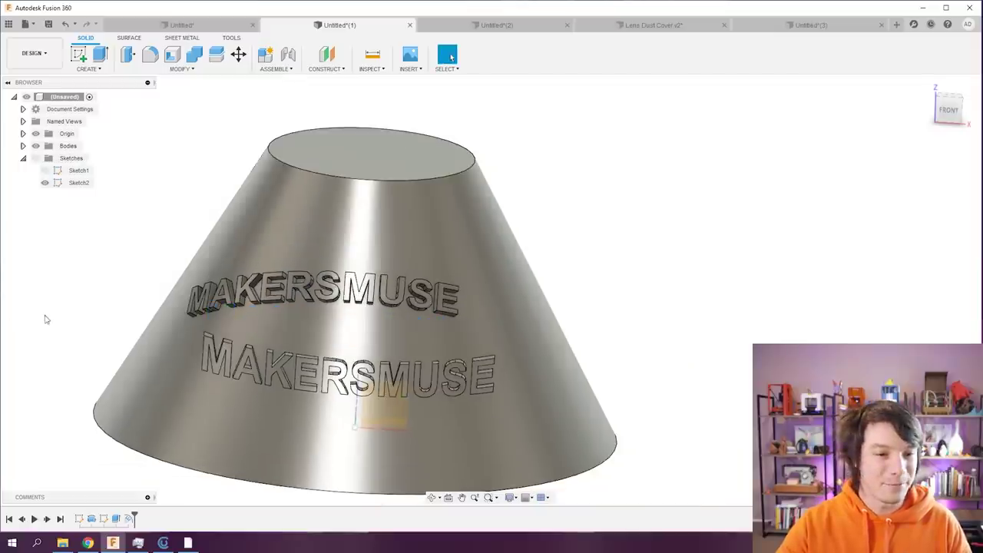
scroll(42, 349, up, 3)
mouse_move(102, 327)
shift+middle_down()
mouse_move(109, 330)
mouse_move(98, 327)
shift+middle_up()
scroll(98, 327, down, 3)
scroll(97, 327, up, 2)
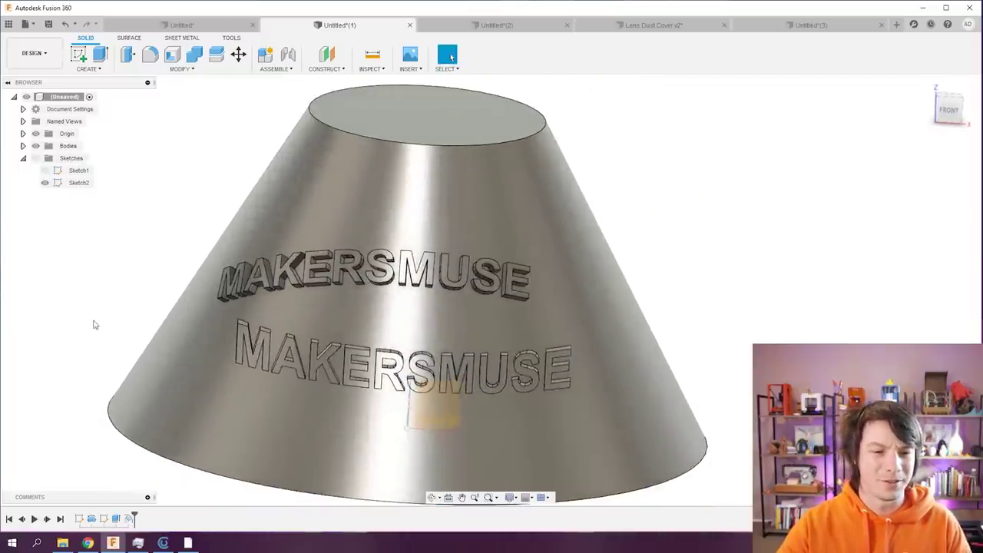
Step: In the sphere design, examine the text wrapped around the middle band and measure the band's upper circular edge
scroll(175, 331, down, 1)
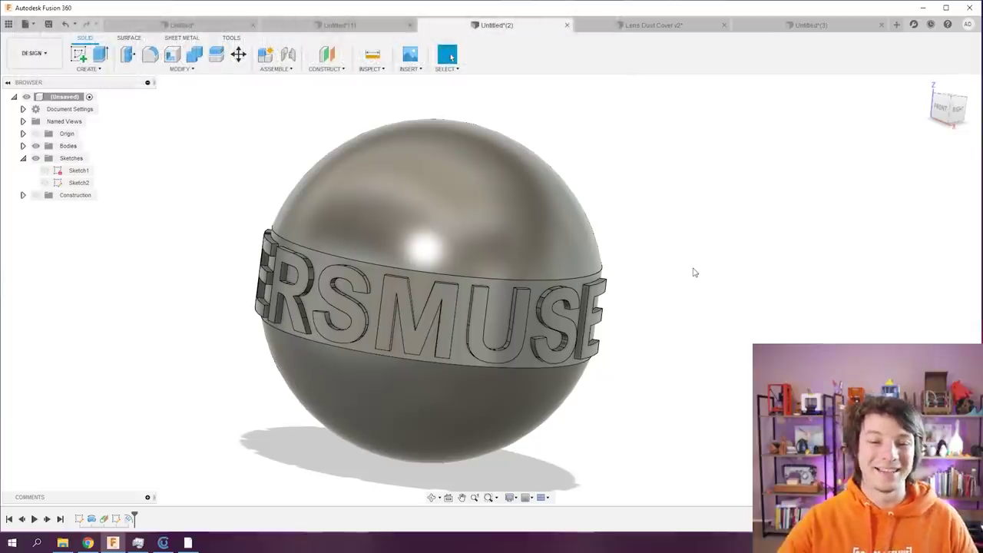
scroll(219, 319, down, 2)
shift+middle_drag(177, 312, 115, 361)
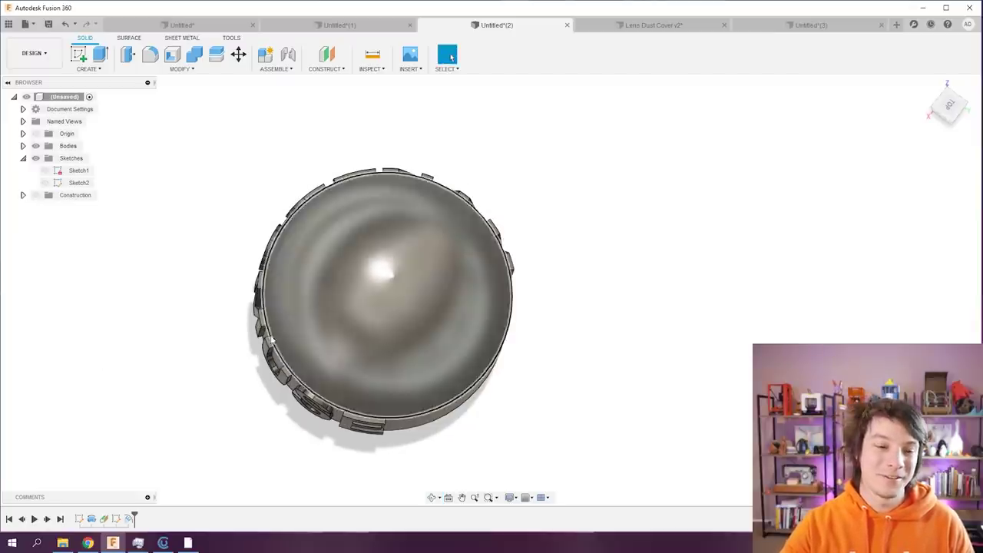
shift+middle_drag(529, 315, 310, 226)
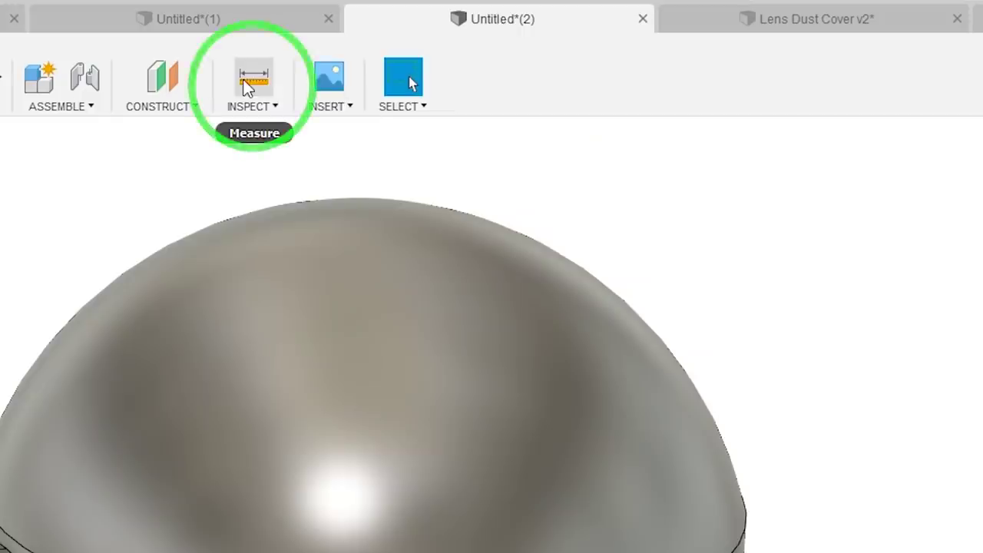
click(245, 87)
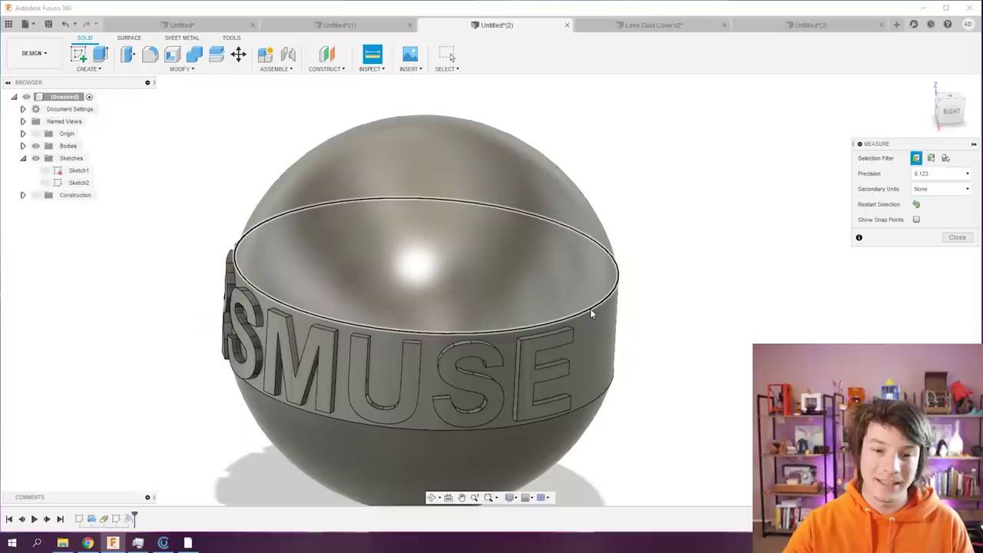
click(591, 314)
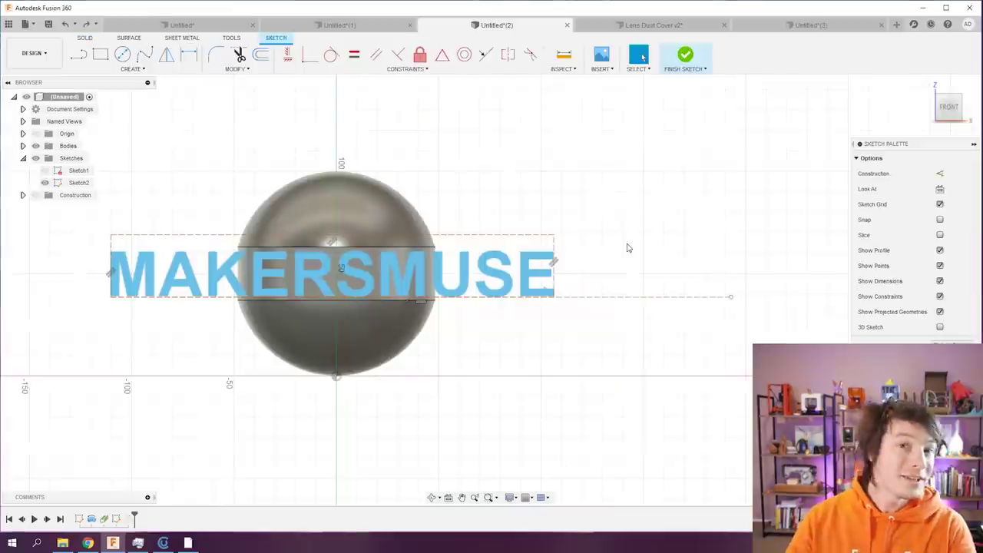
Step: In the sphere's text sketch, dimension the construction line along the base of the MAKERSMUSE text to 303 mm
click(639, 298)
key(d)
click(615, 296)
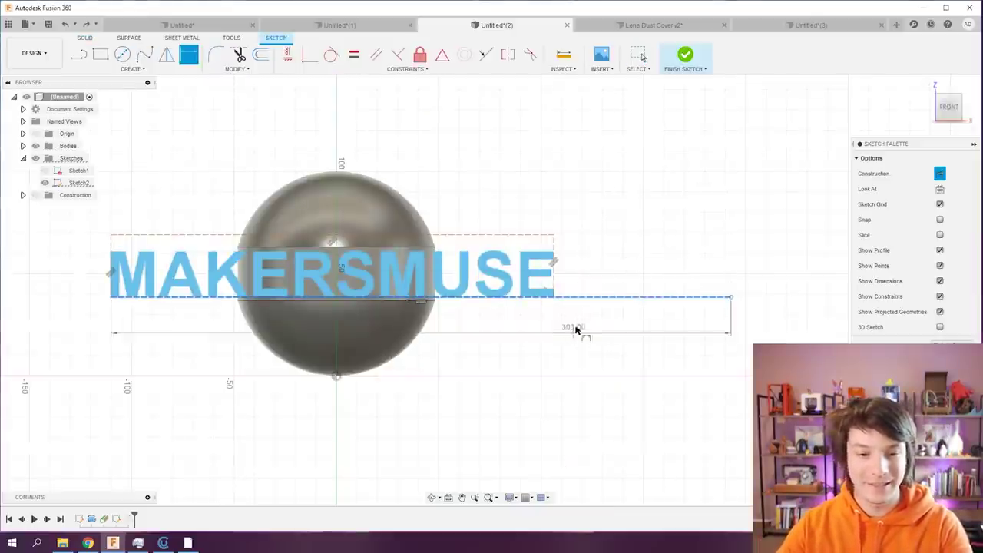
click(614, 311)
text(303)
key(Return)
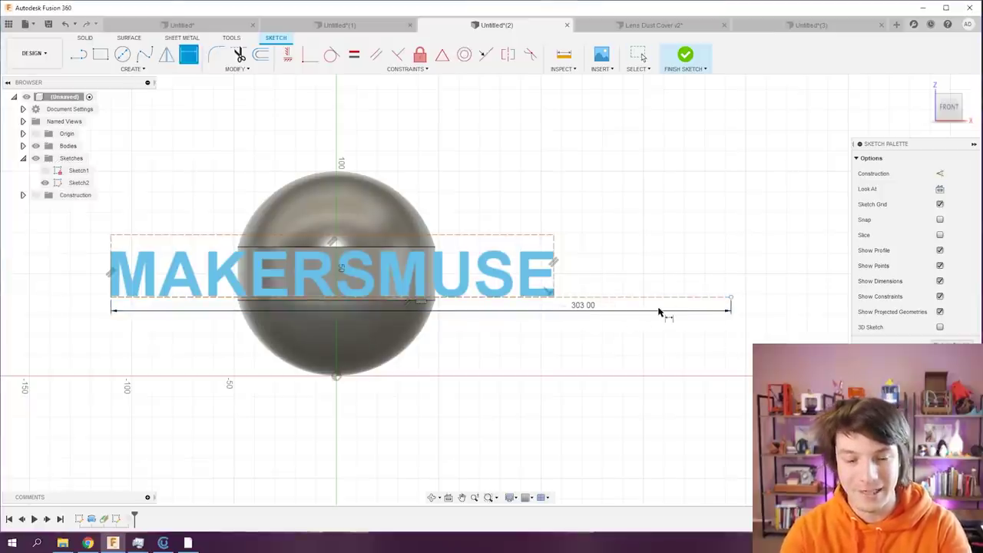
key(Escape)
Step: Lengthen the sketch text to MAKERSMUSE!!!!!!!! so it nearly fills the 303 mm line, and finish the sketch
scroll(727, 307, down, 2)
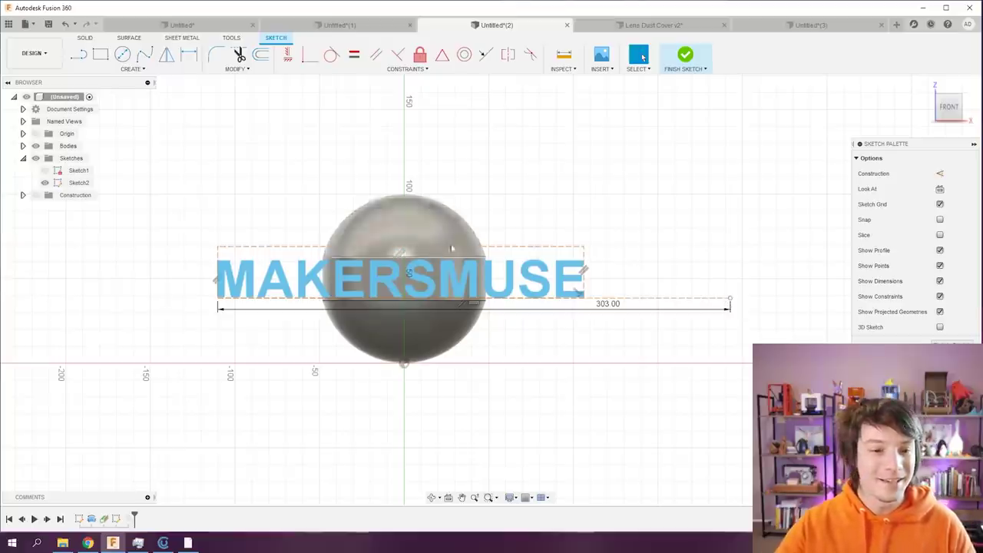
double_click(545, 270)
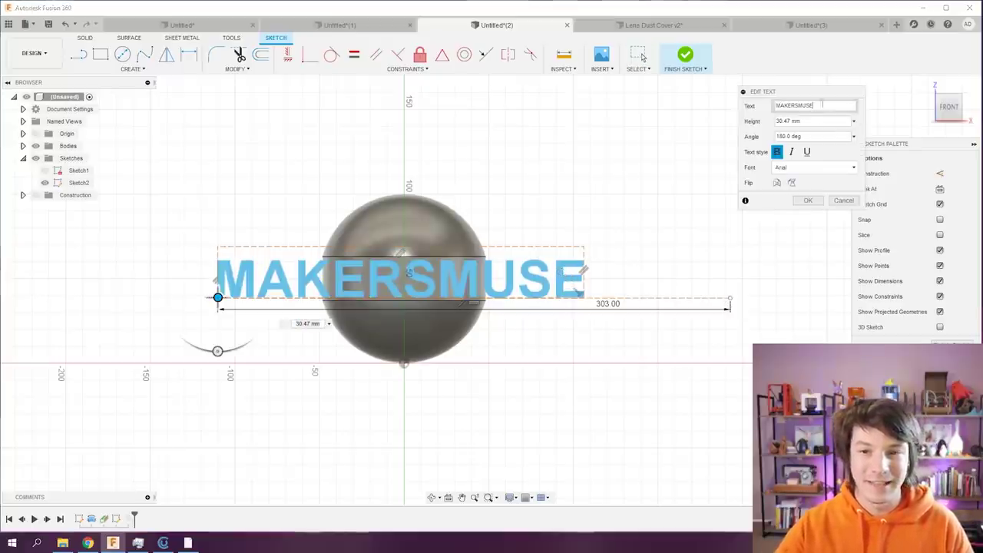
text(!!!!!)
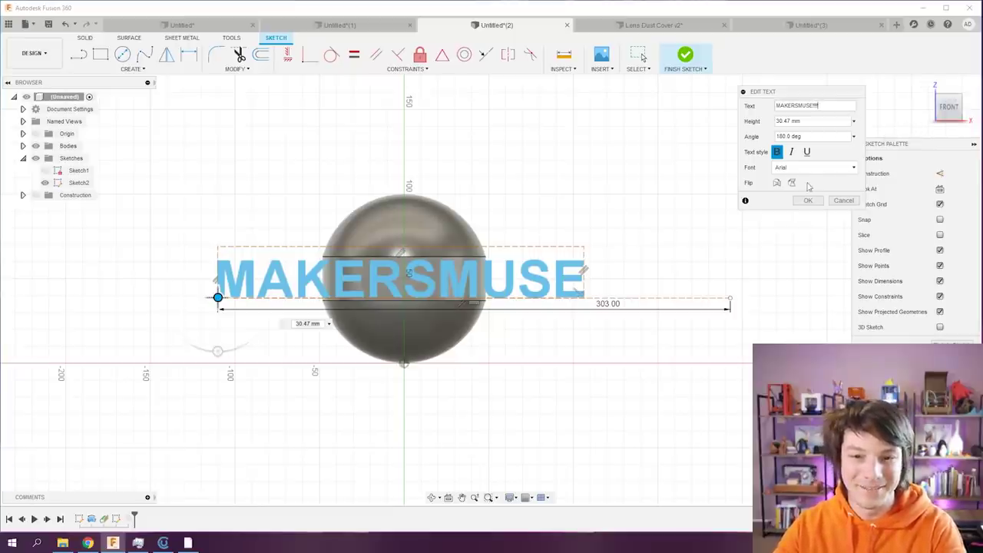
text(!!!)
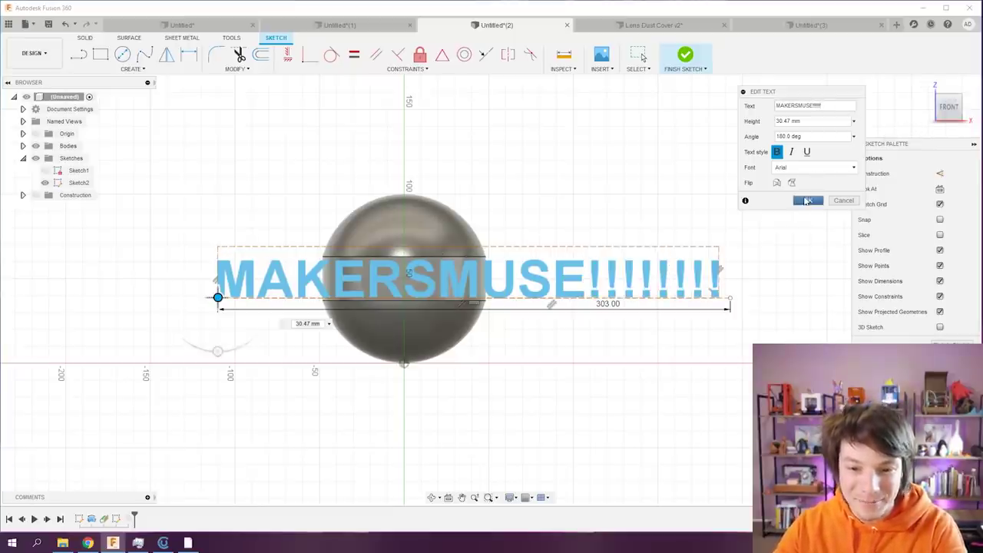
text(!)
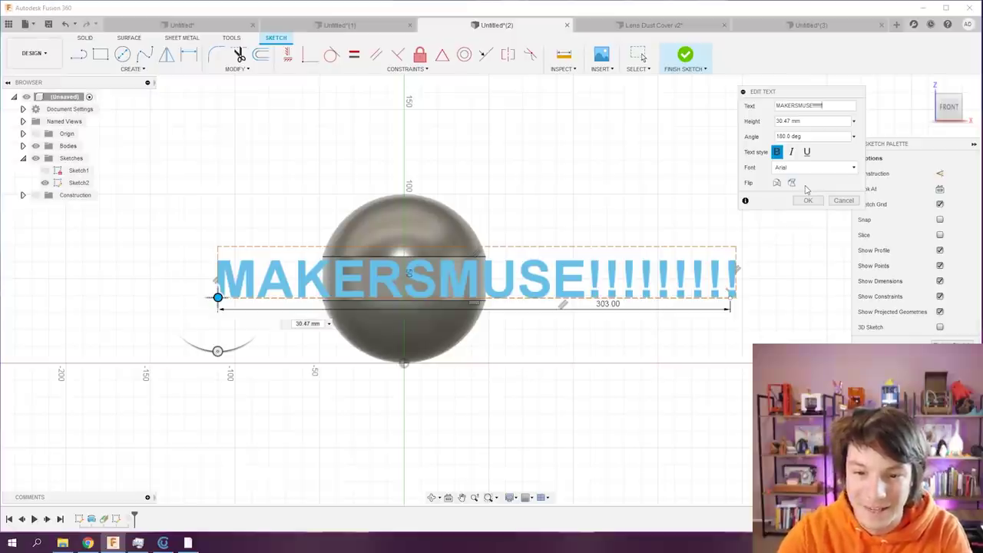
key(BackSpace)
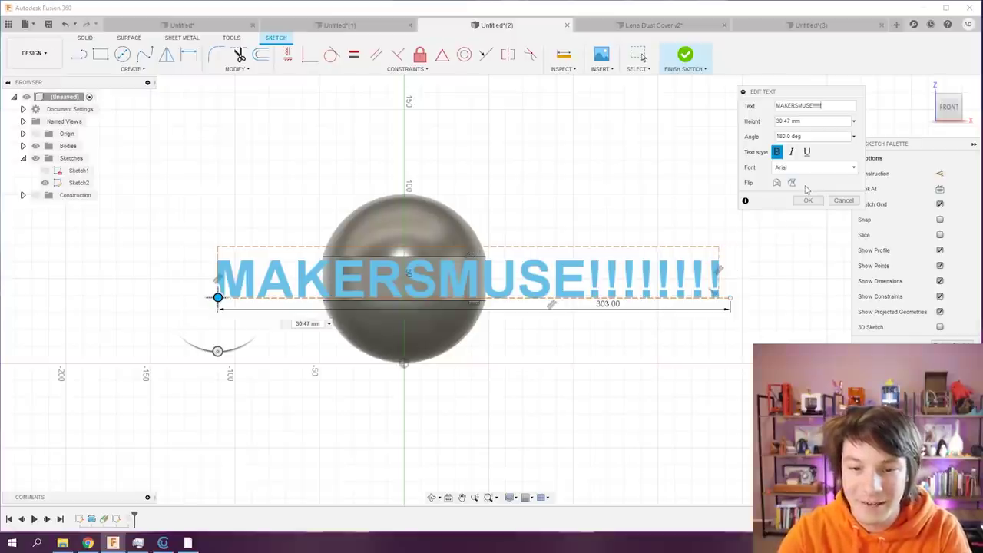
scroll(736, 290, up, 4)
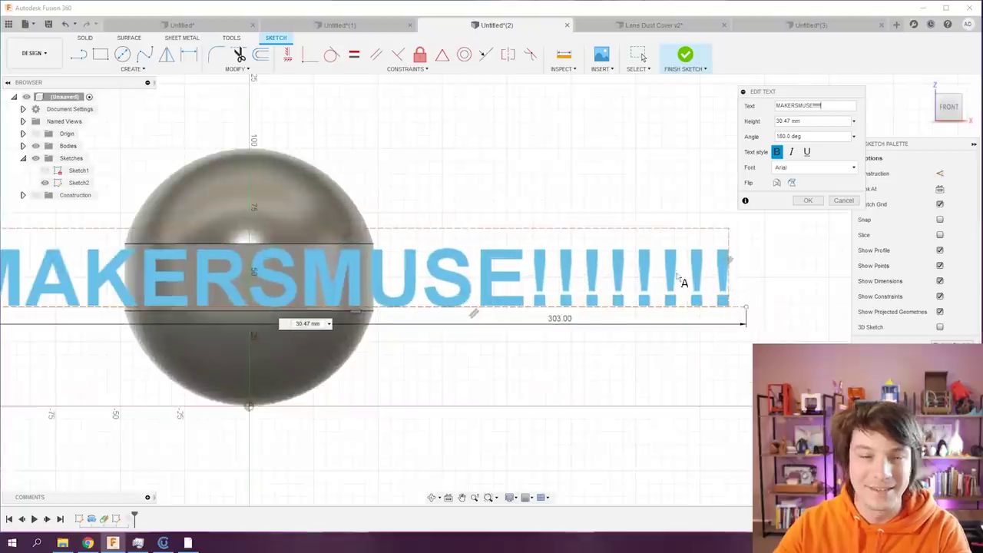
click(806, 202)
scroll(603, 298, down, 3)
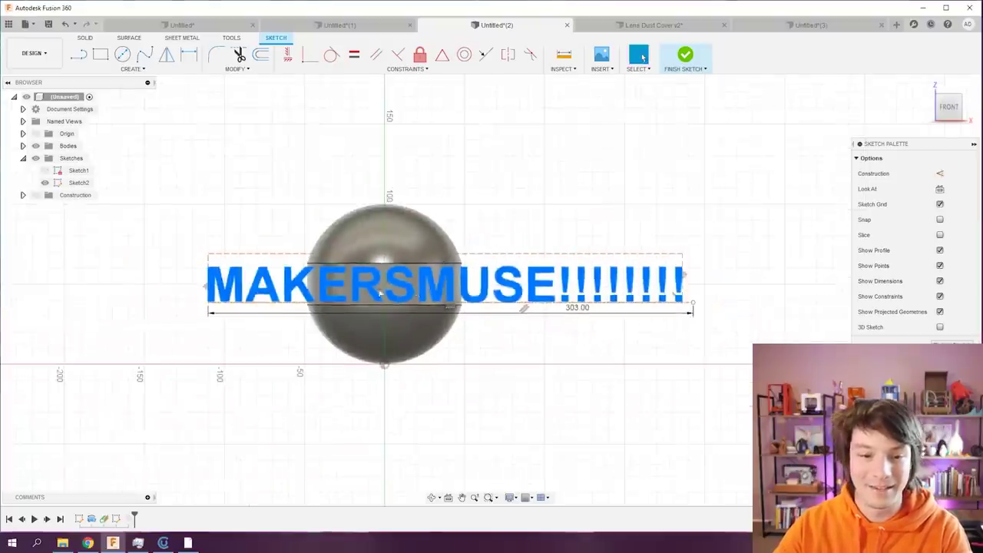
click(686, 57)
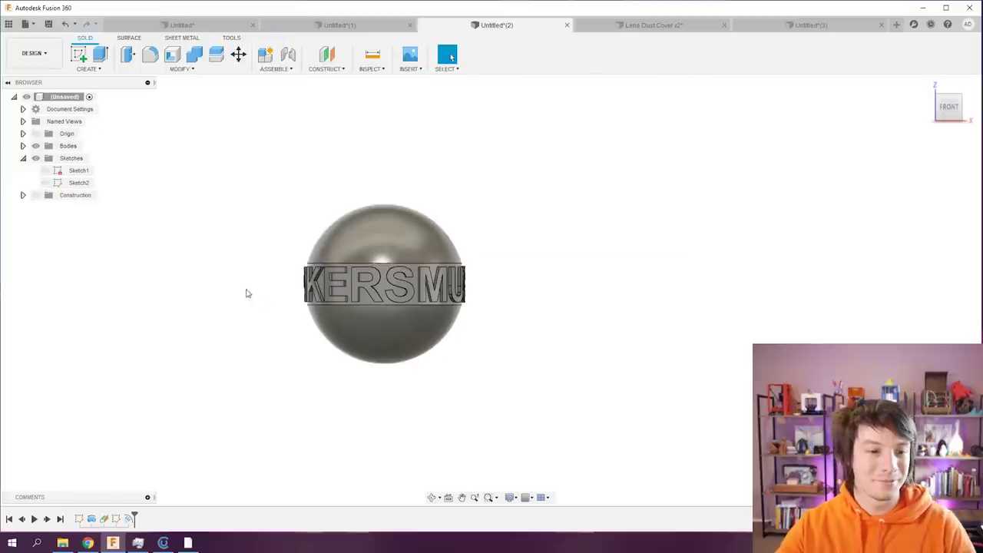
Step: Examine the embossed text around the sphere, including where the exclamation marks meet the start of the word
scroll(284, 277, up, 2)
shift+middle_drag(415, 287, 318, 292)
scroll(338, 270, up, 2)
shift+middle_drag(451, 57, 266, 296)
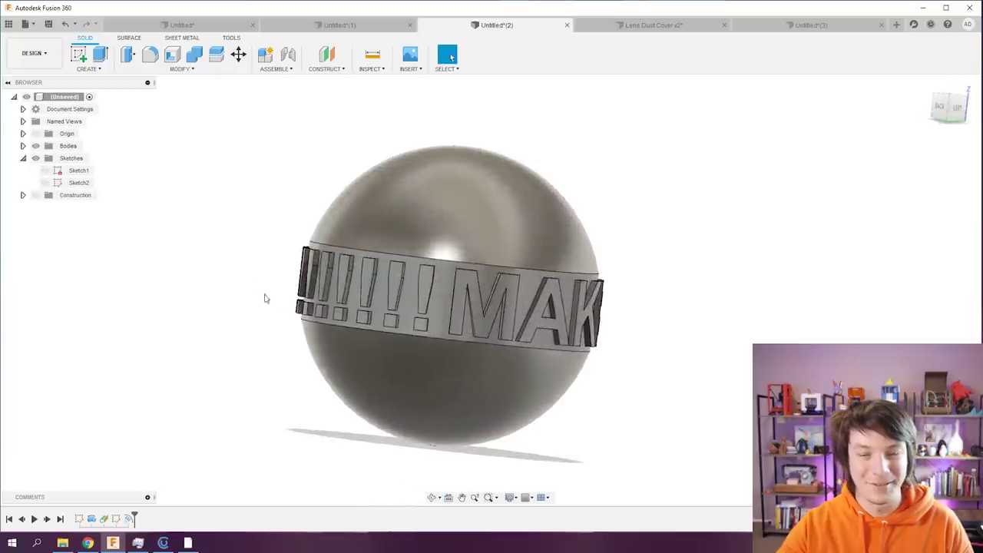
shift+middle_drag(529, 309, 342, 310)
scroll(342, 310, up, 2)
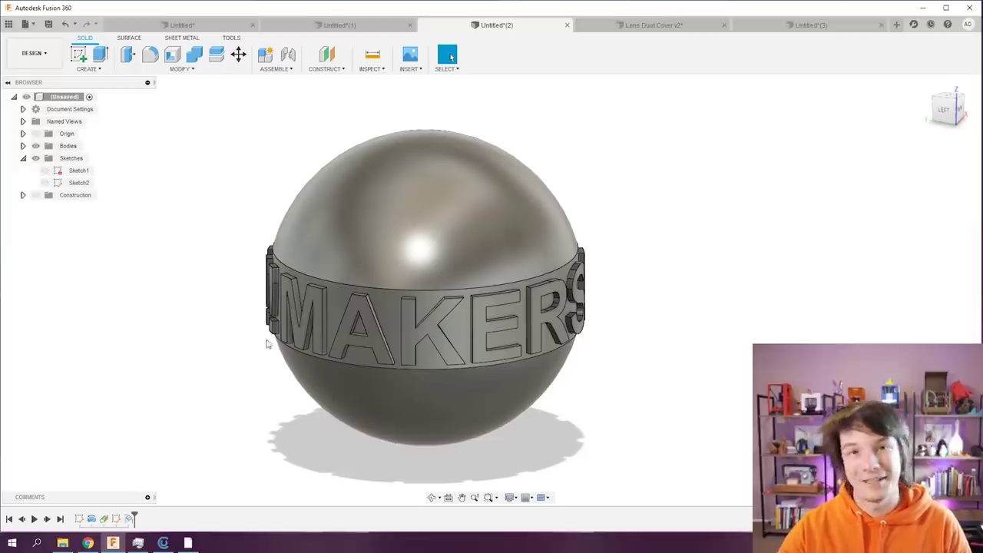
shift+middle_drag(292, 367, 172, 271)
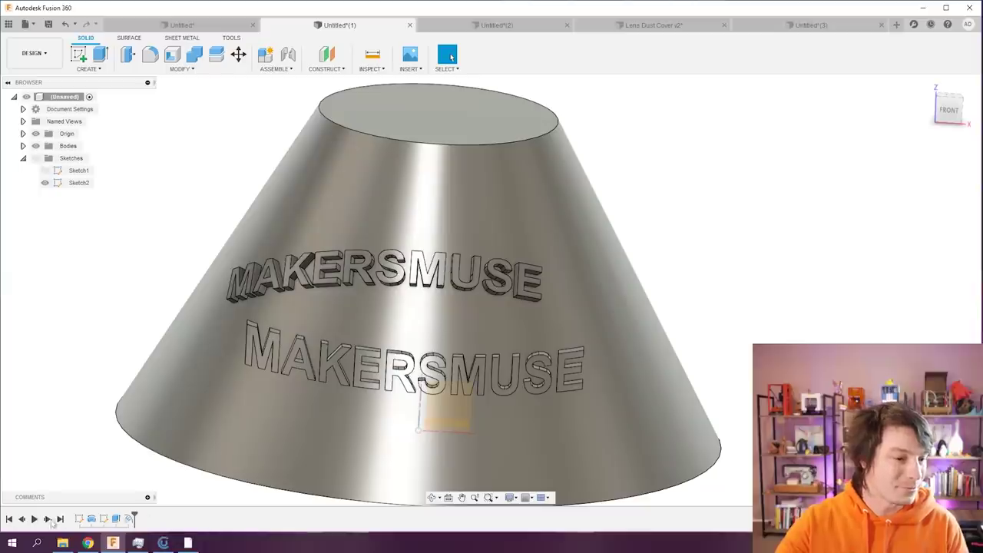
Step: In the cone design, open the first sketch for editing to examine the straight-sided revolve profile
right_click(79, 519)
click(97, 422)
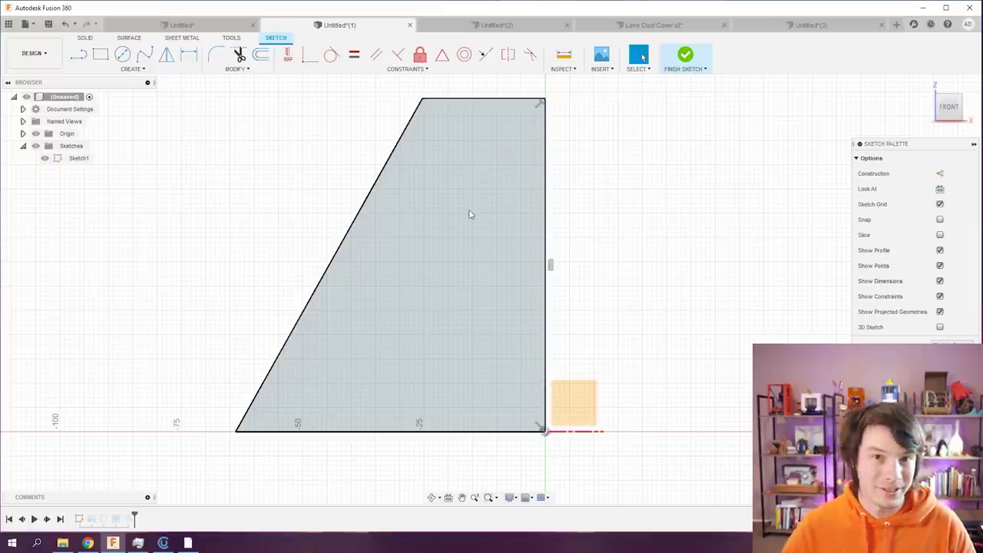
Step: Switch to the round dish design, examine the curved outer arc in its profile sketch, and finish the sketch
click(147, 25)
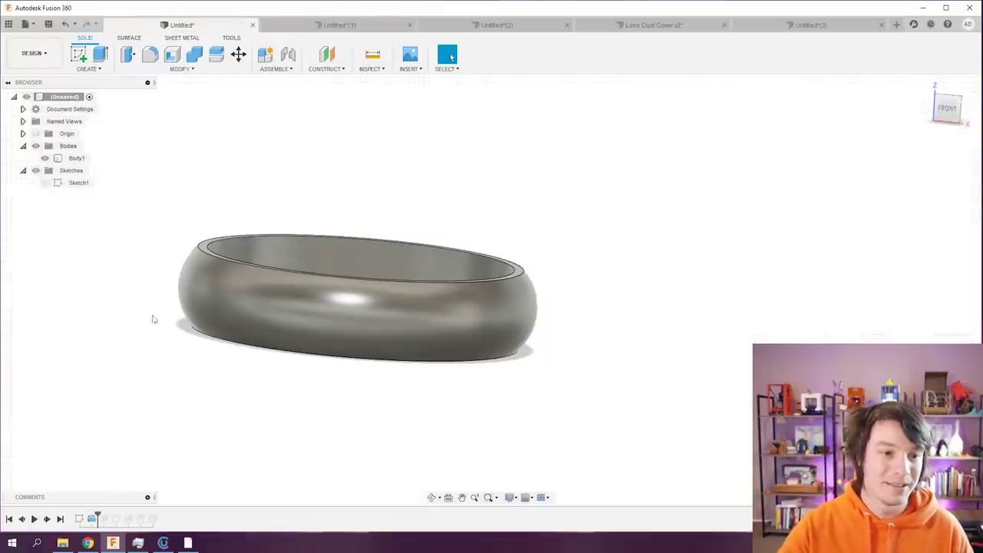
click(253, 326)
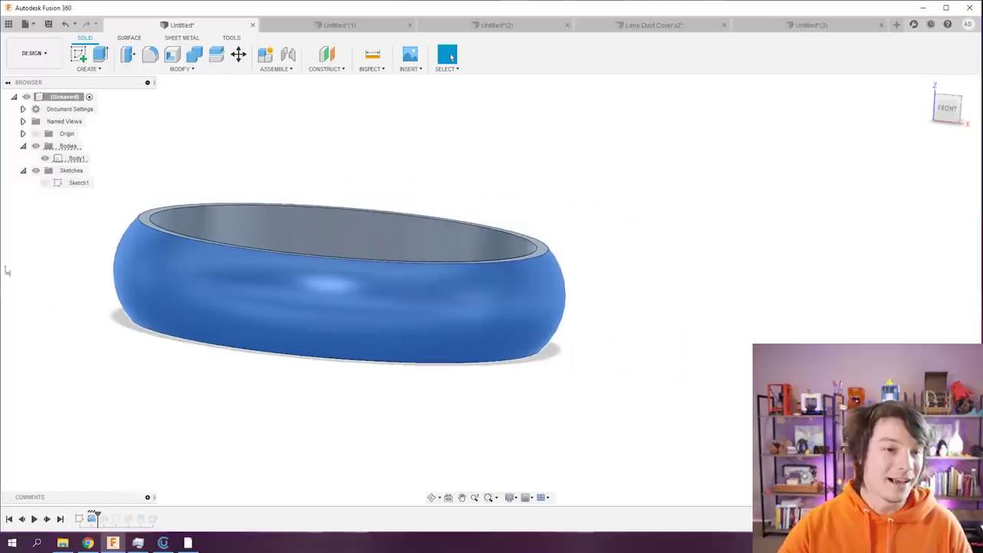
click(44, 183)
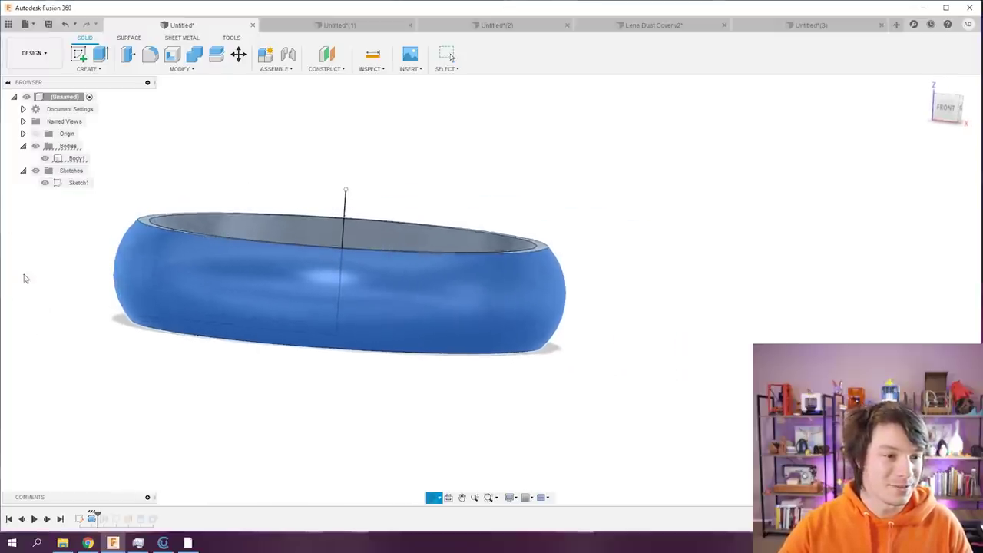
double_click(62, 182)
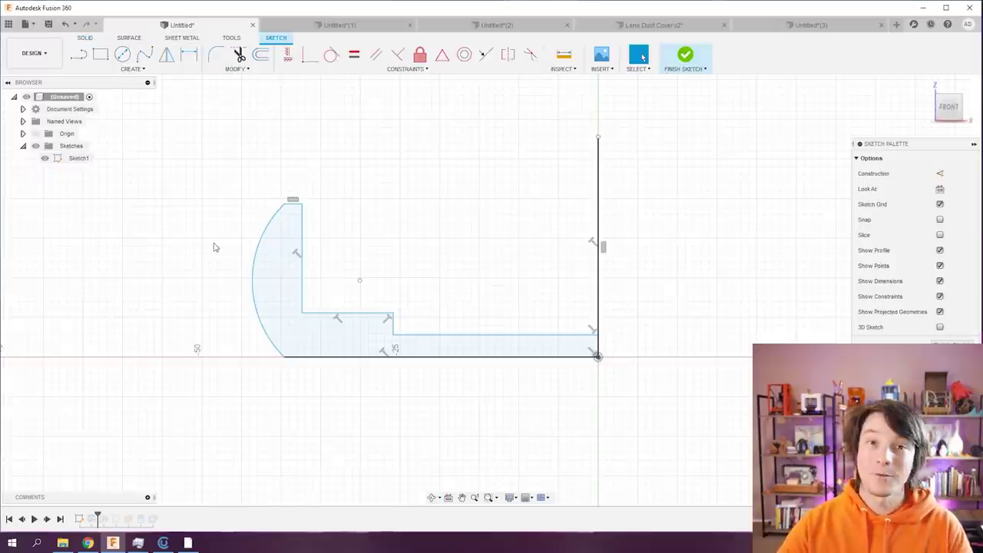
double_click(258, 241)
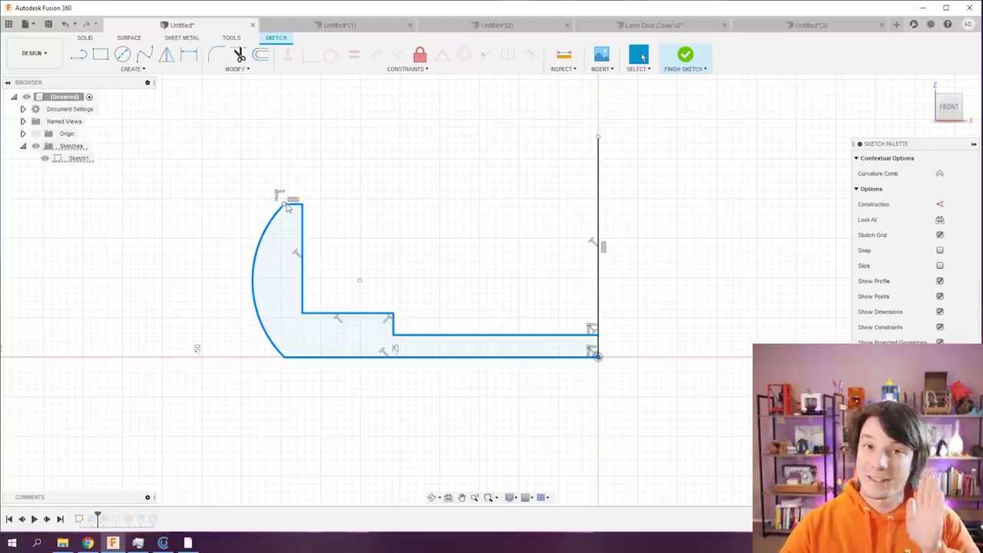
click(684, 58)
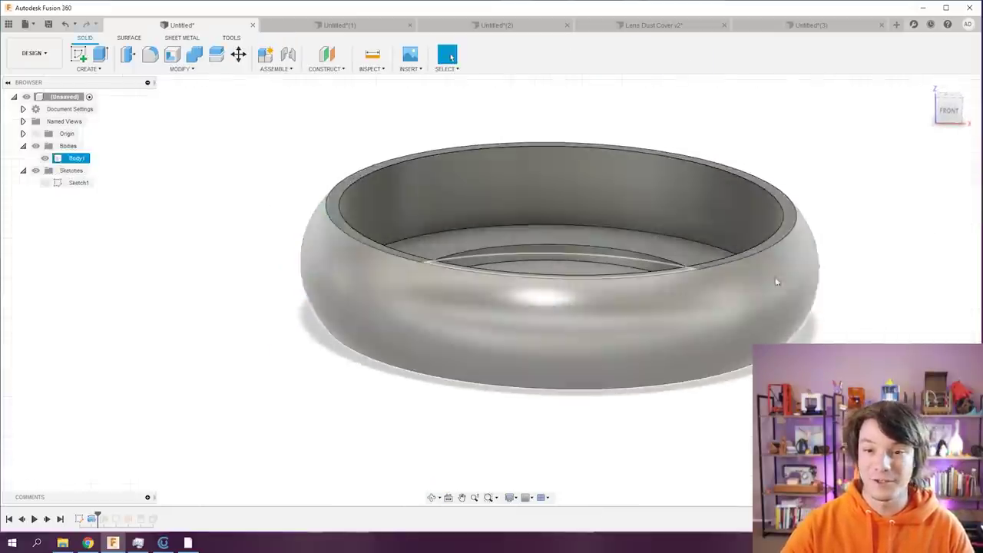
click(775, 281)
click(749, 93)
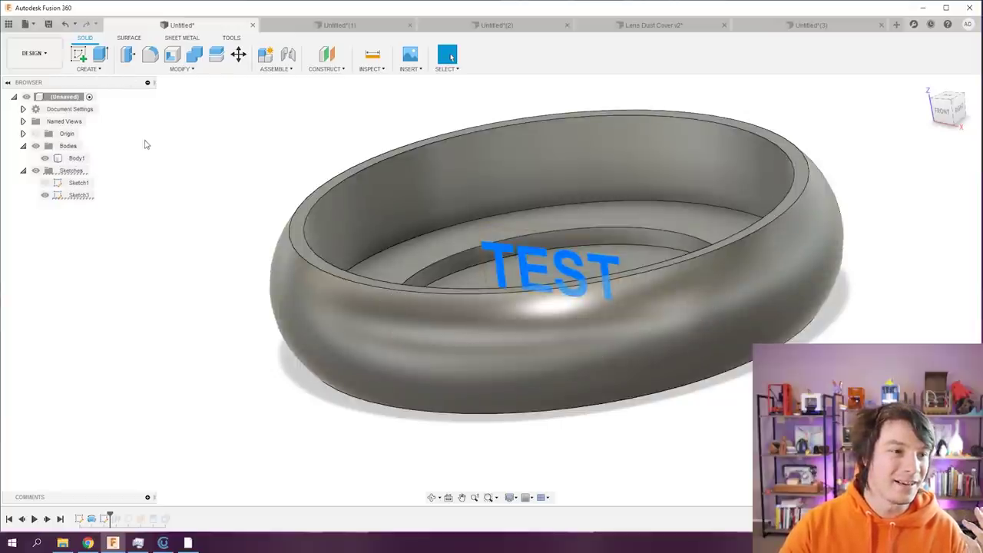
Step: Try to emboss the TEST text on the dish, previewing it on the inner cylindrical wall, and cancel the Emboss
click(102, 72)
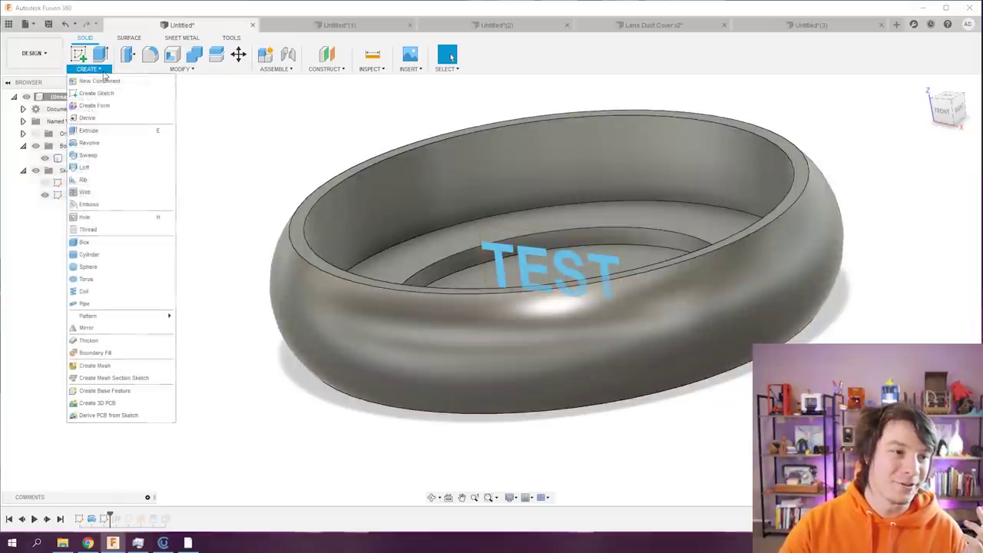
click(90, 204)
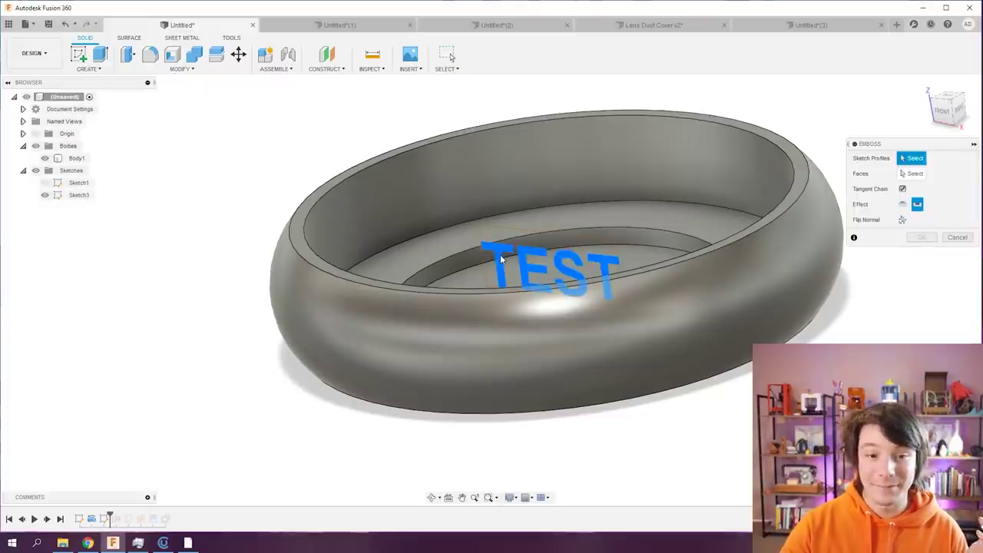
click(502, 259)
click(914, 173)
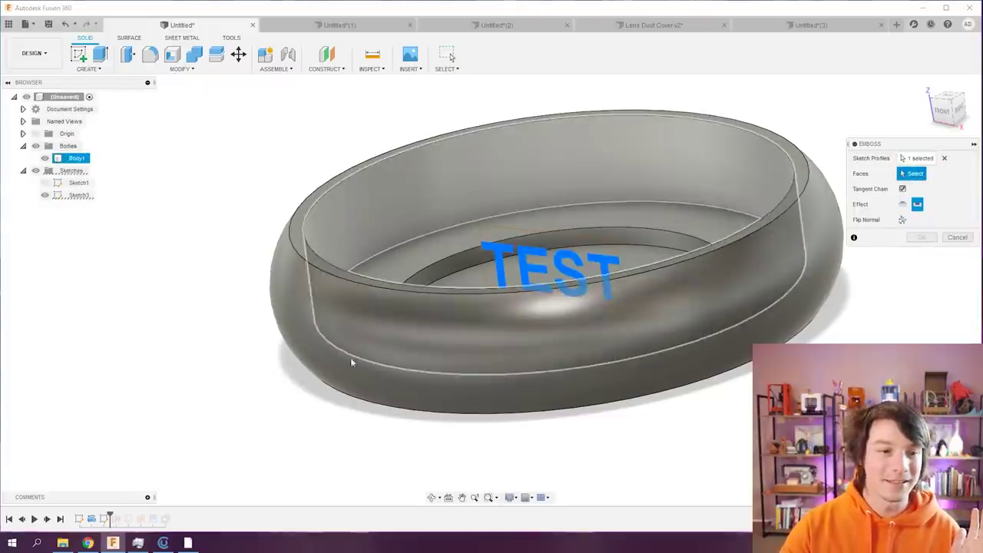
scroll(387, 296, up, 3)
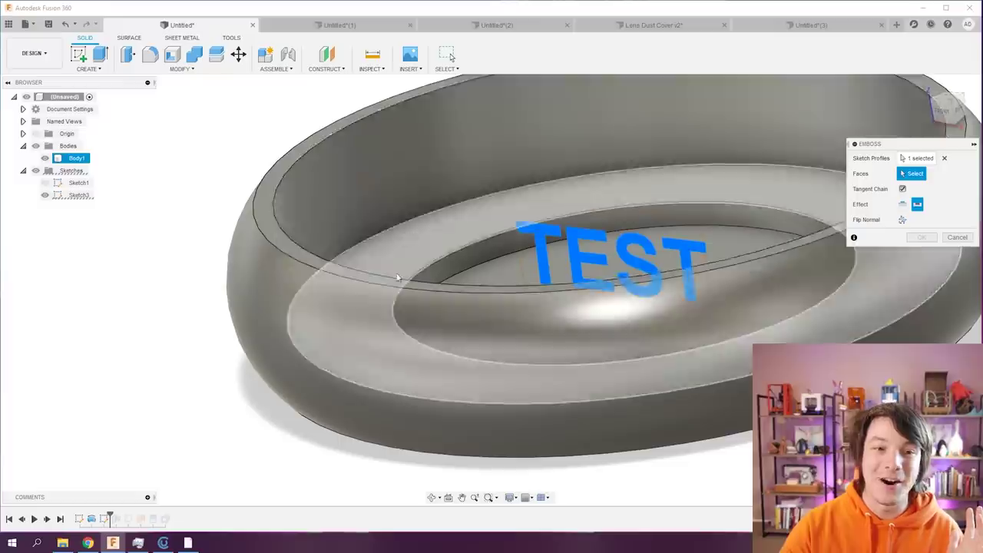
scroll(328, 249, down, 3)
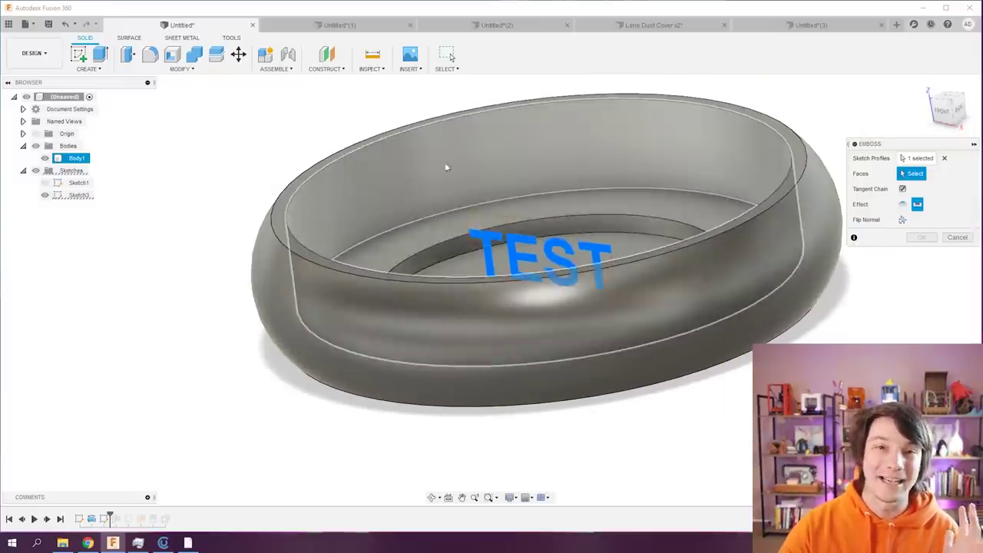
click(410, 186)
scroll(581, 180, up, 3)
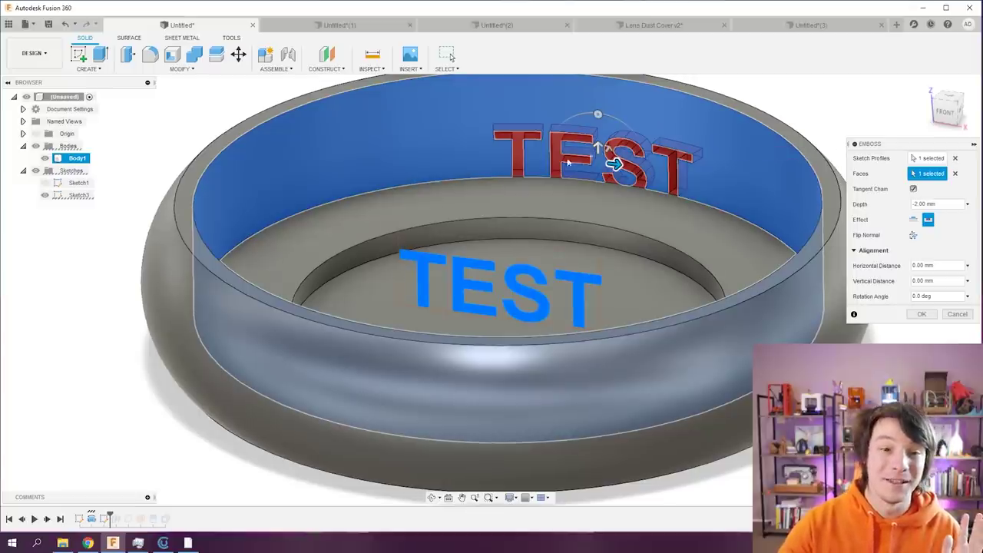
scroll(410, 129, down, 2)
click(954, 173)
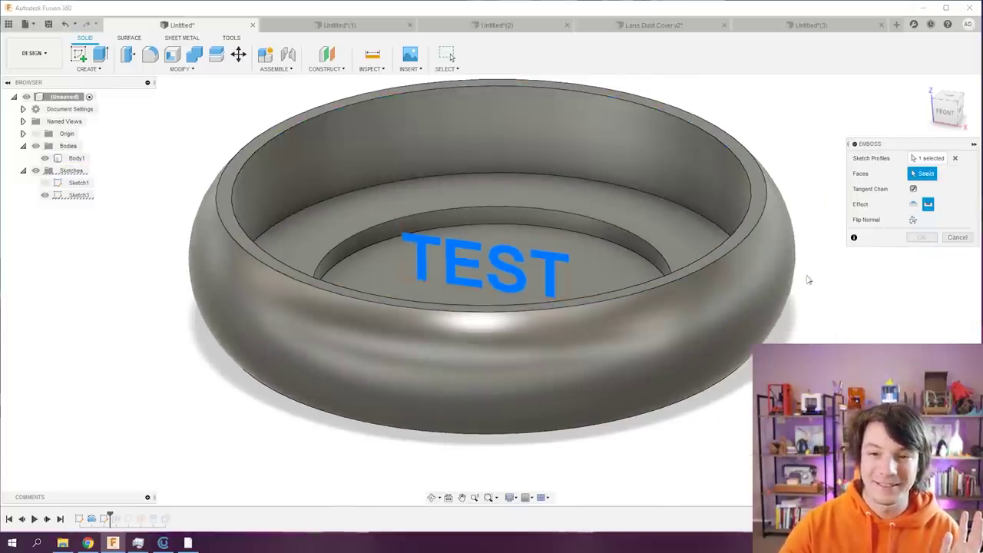
key(Escape)
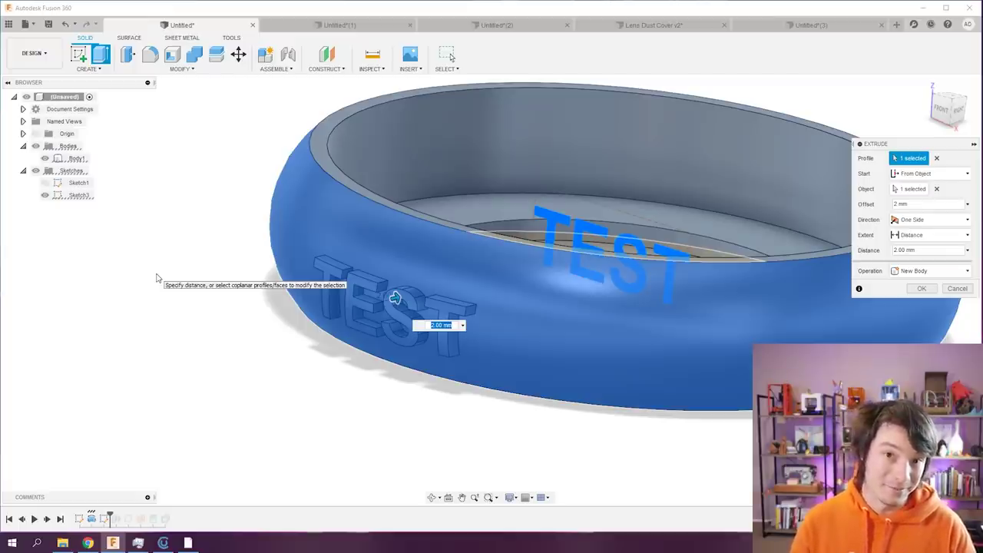
Step: Extrude the TEST text 2 mm as new bodies, starting 2 mm off the dish's outer curved face, and inspect the raised letters
key(Return)
shift+middle_drag(219, 286, 490, 323)
scroll(491, 323, up, 3)
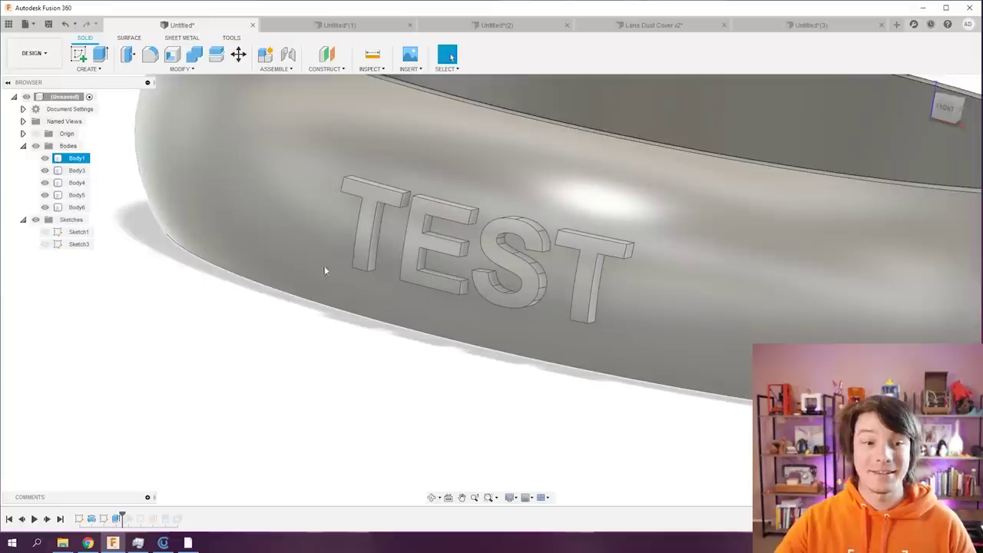
shift+middle_drag(324, 266, 304, 264)
click(147, 312)
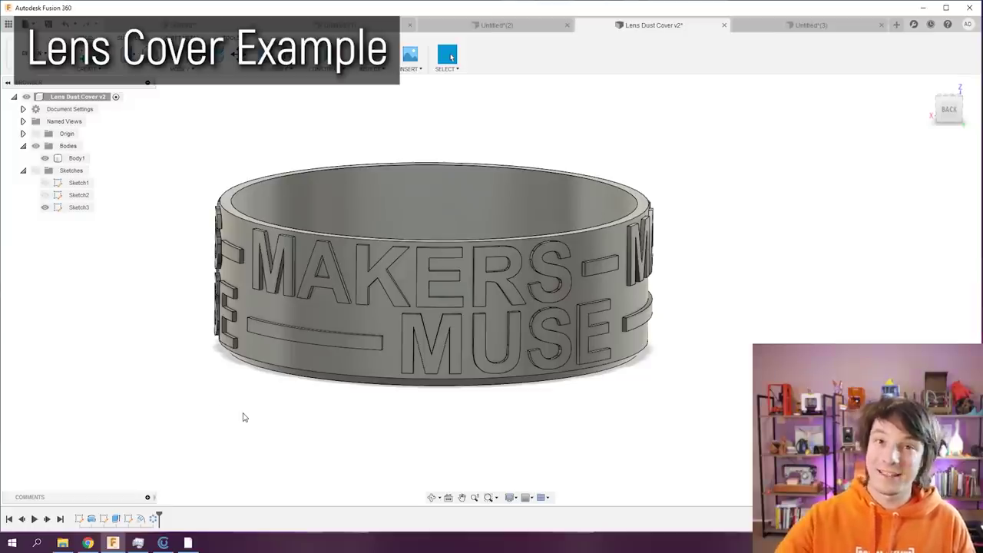
Step: In the Lens Dust Cover design, examine the repeated MAKERS MUSE lettering around the outer wall
shift+middle_drag(197, 368, 340, 372)
drag(324, 369, 185, 395)
key(Escape)
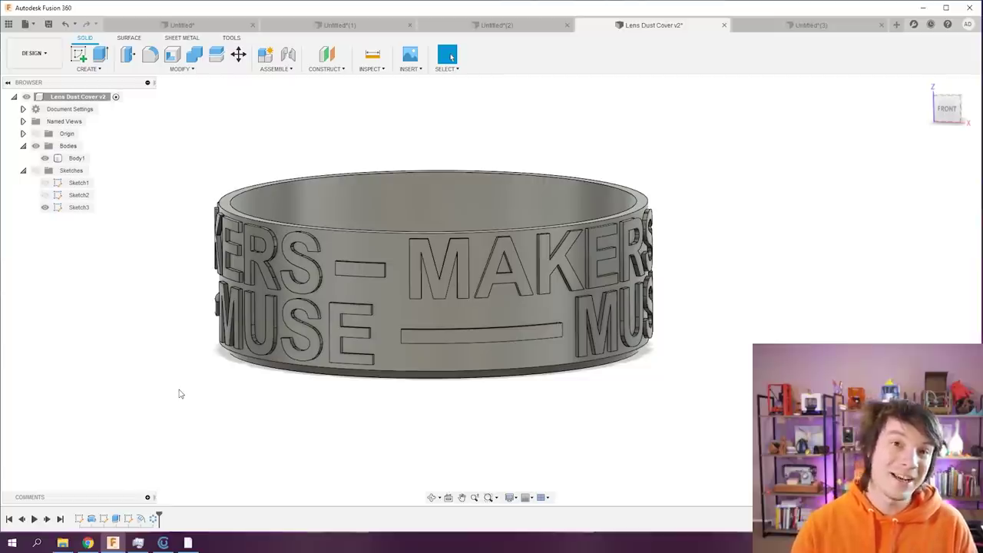
shift+middle_drag(607, 370, 524, 373)
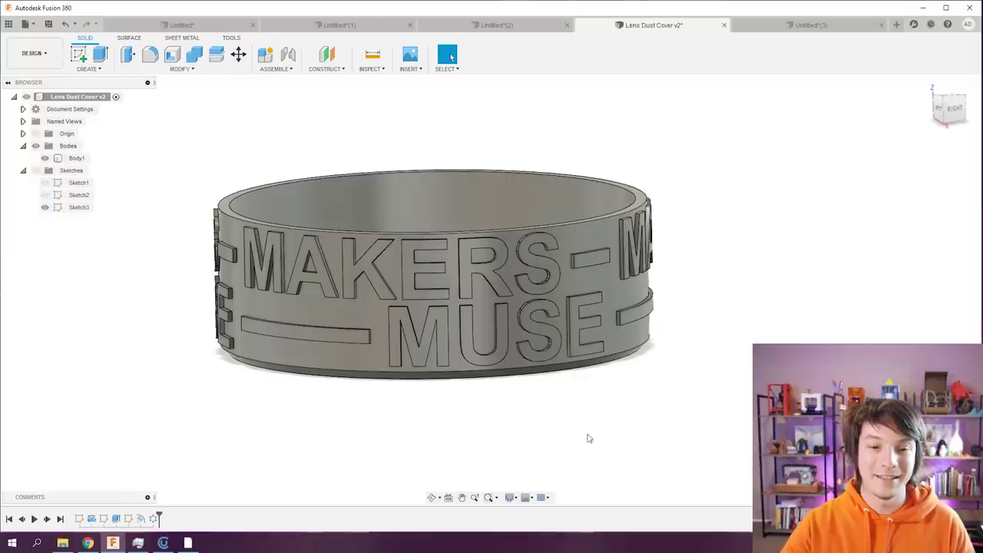
shift+middle_drag(572, 338, 660, 368)
shift+middle_drag(100, 350, 284, 365)
scroll(579, 192, up, 1)
Step: Examine the underside of the lens cover and select the logo face to highlight its outline, then clear the selection
shift+middle_drag(226, 404, 307, 284)
shift+middle_drag(245, 253, 171, 180)
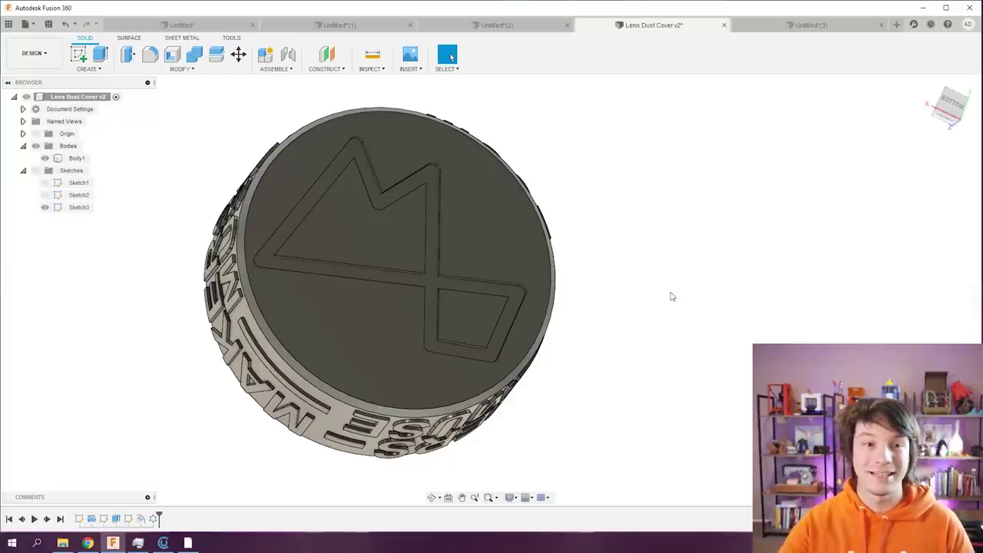
shift+middle_drag(421, 150, 413, 193)
click(423, 175)
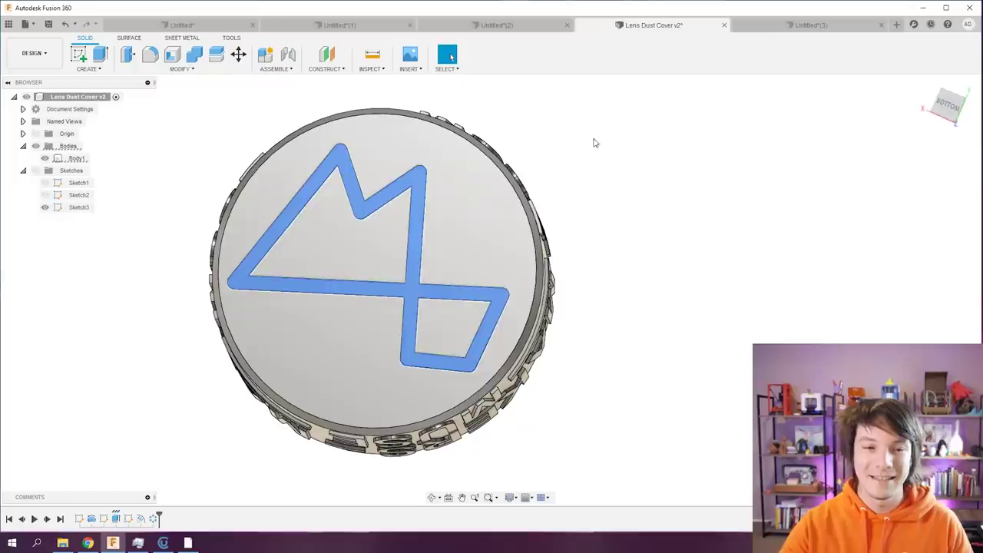
click(595, 143)
Step: Open the MAKERS MUSE lettering sketch and examine the edges of the short dash rectangle beside MAKERS
shift+middle_drag(222, 155, 219, 156)
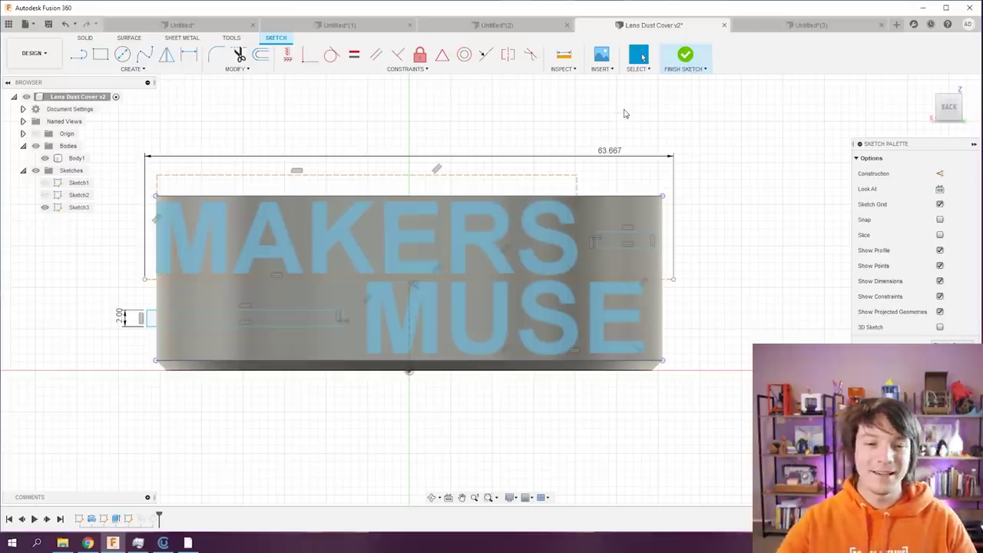
click(639, 232)
click(658, 240)
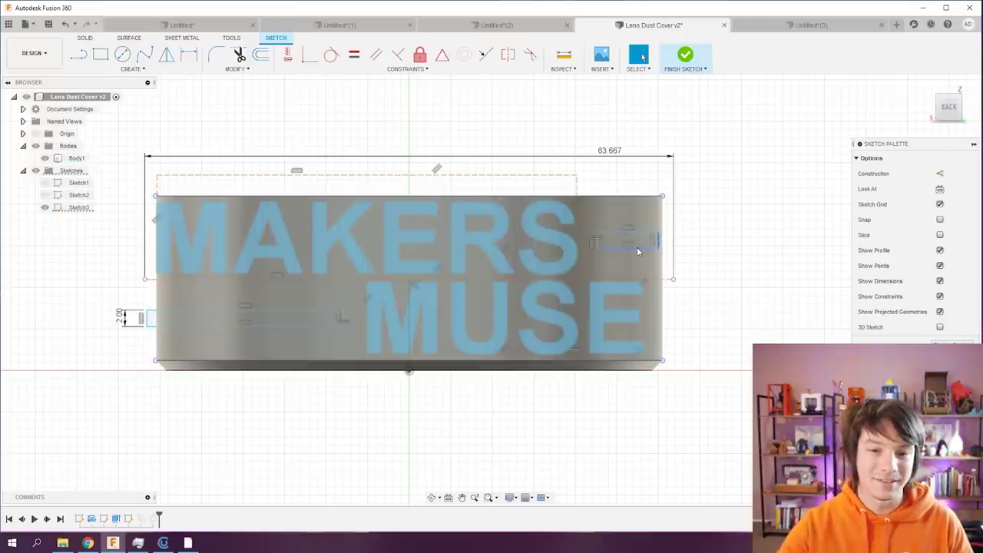
click(638, 251)
click(599, 239)
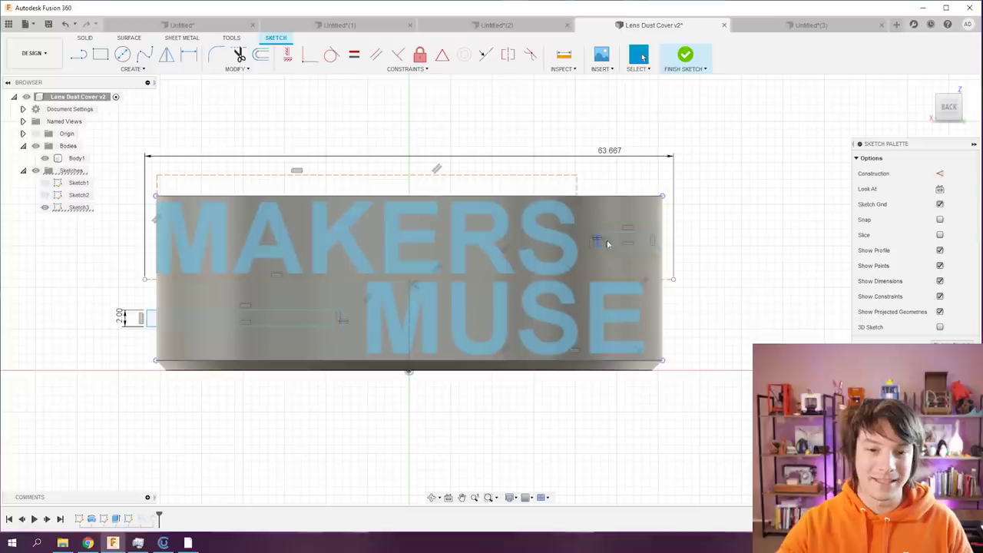
Step: Open the sketch's overall width dimension to examine its expression, and close it
click(608, 153)
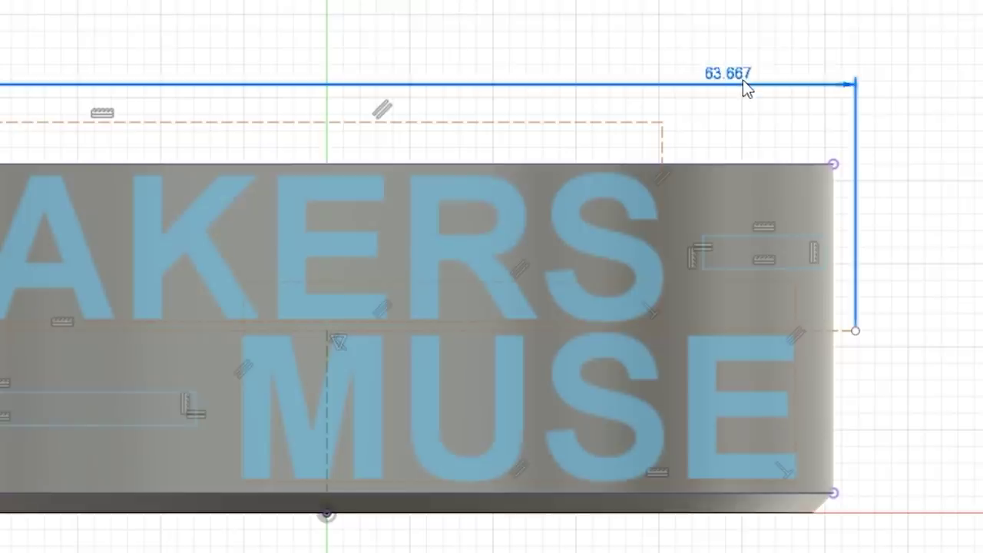
double_click(613, 154)
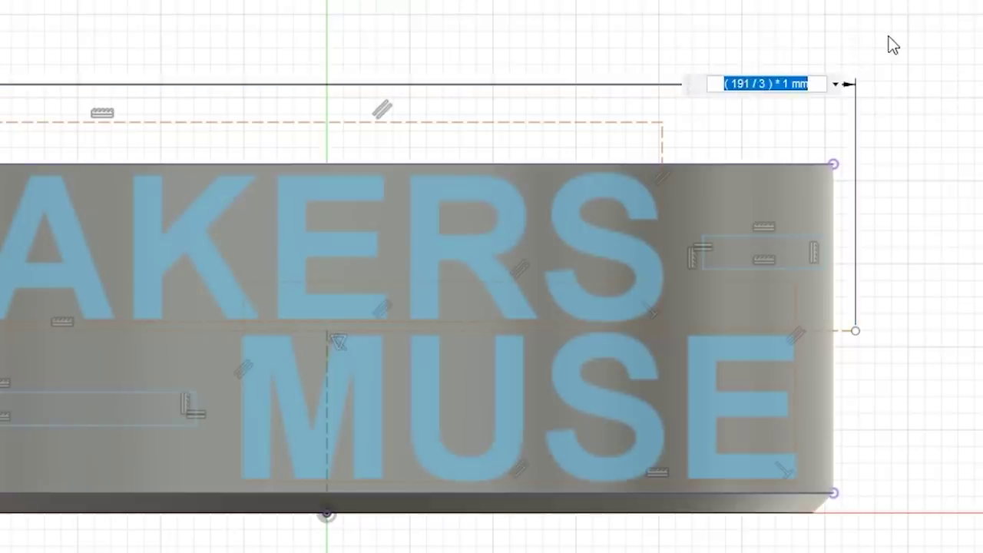
key(Return)
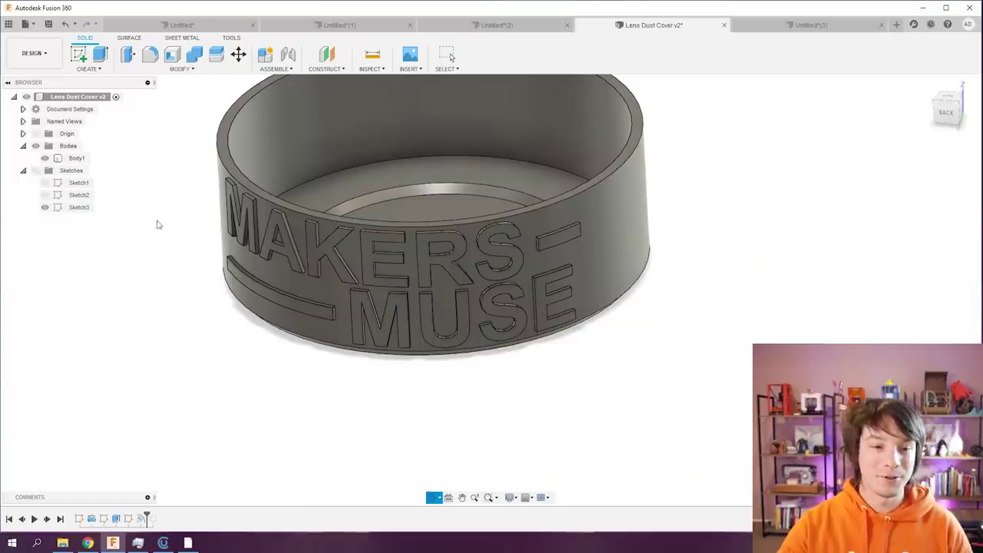
Step: Leave the sketch and remove the existing circular pattern, keeping only the single embossed MAKERS MUSE lettering
mouse_move(158, 241)
shift+middle_down()
mouse_move(198, 209)
mouse_move(149, 208)
mouse_move(149, 228)
mouse_move(138, 226)
mouse_move(142, 209)
shift+middle_up()
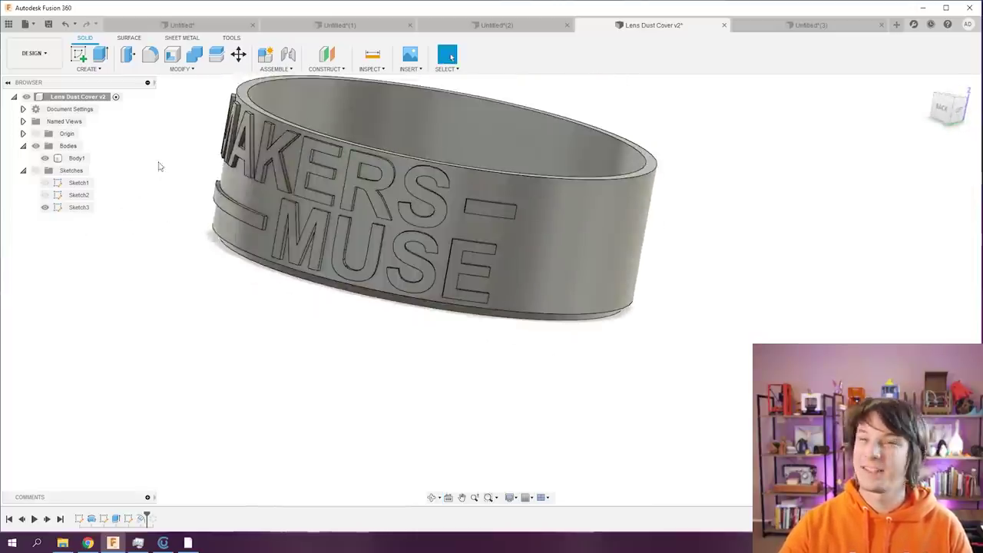
scroll(160, 165, down, 1)
scroll(399, 163, up, 1)
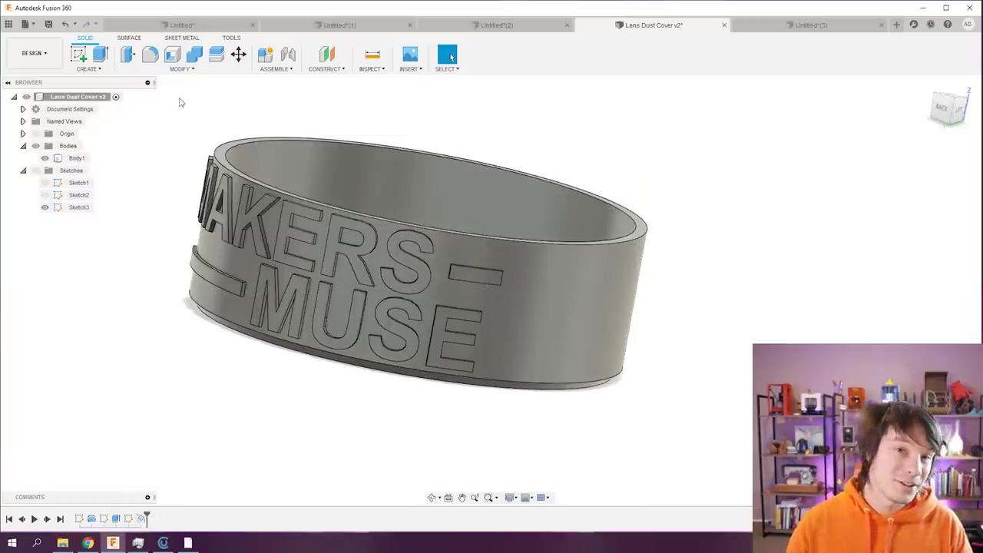
Step: Start a Circular Pattern with the type Features and select the MAKERS MUSE emboss as the object
click(90, 68)
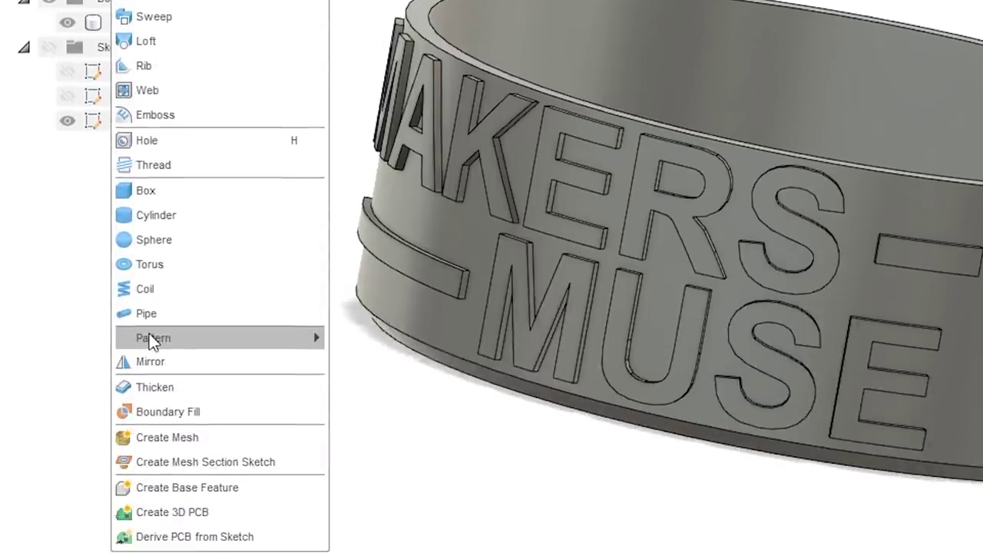
mouse_move(153, 338)
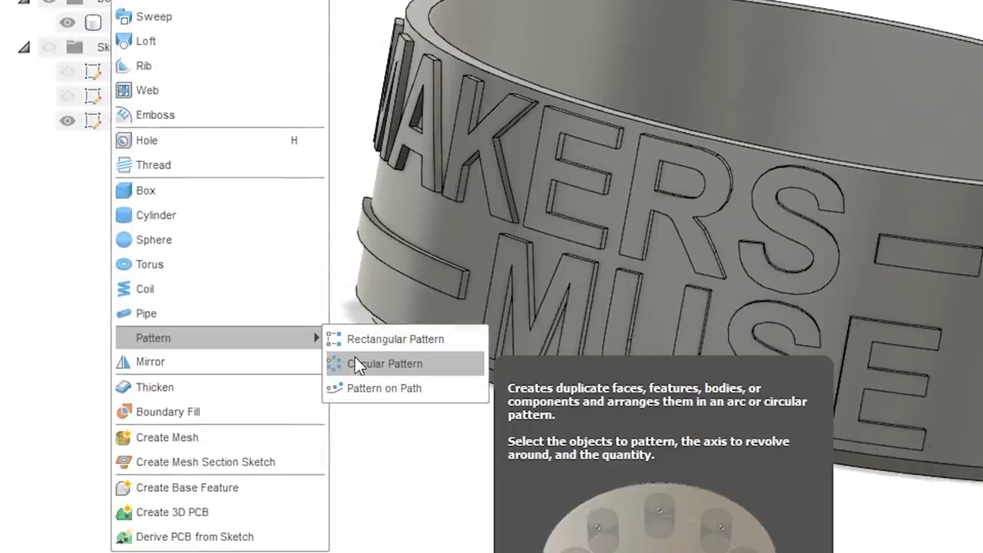
click(357, 365)
click(829, 108)
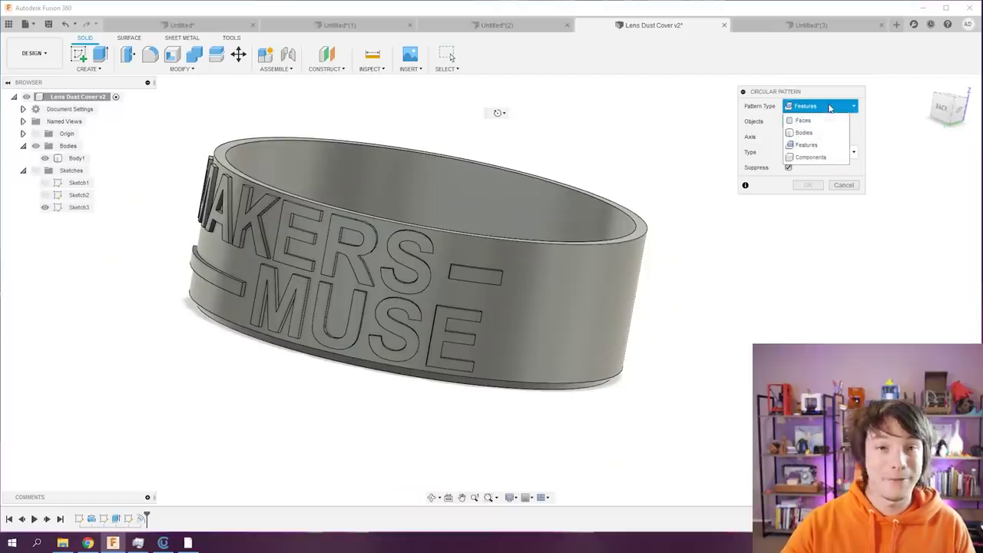
click(830, 108)
click(145, 519)
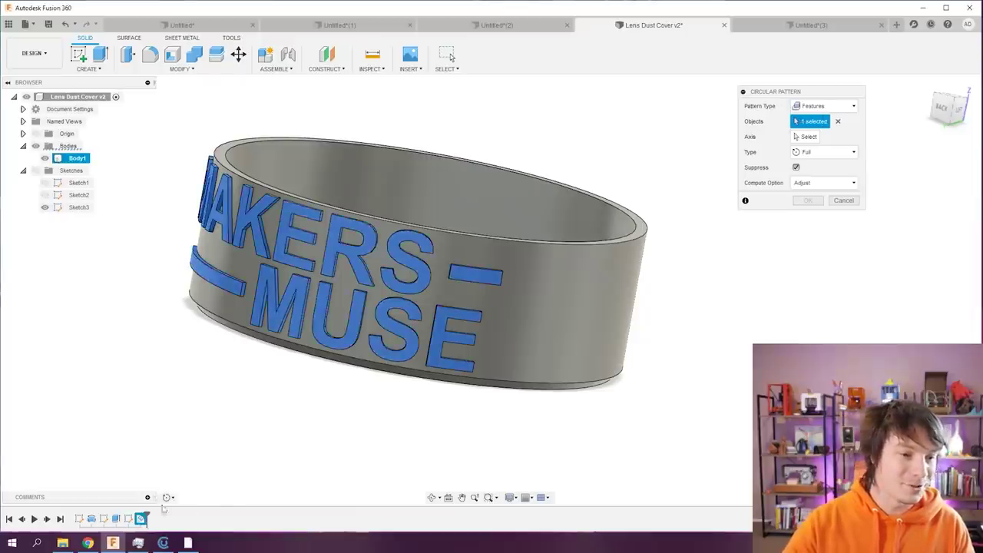
Step: Show the origin geometry and choose the vertical Z axis as the pattern's rotation axis
shift+middle_drag(496, 170, 463, 222)
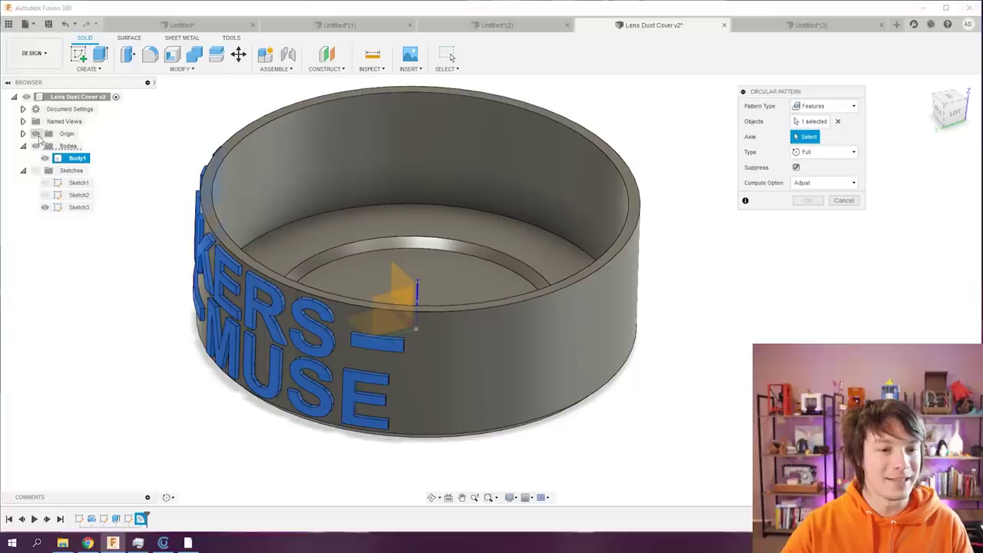
scroll(396, 378, up, 3)
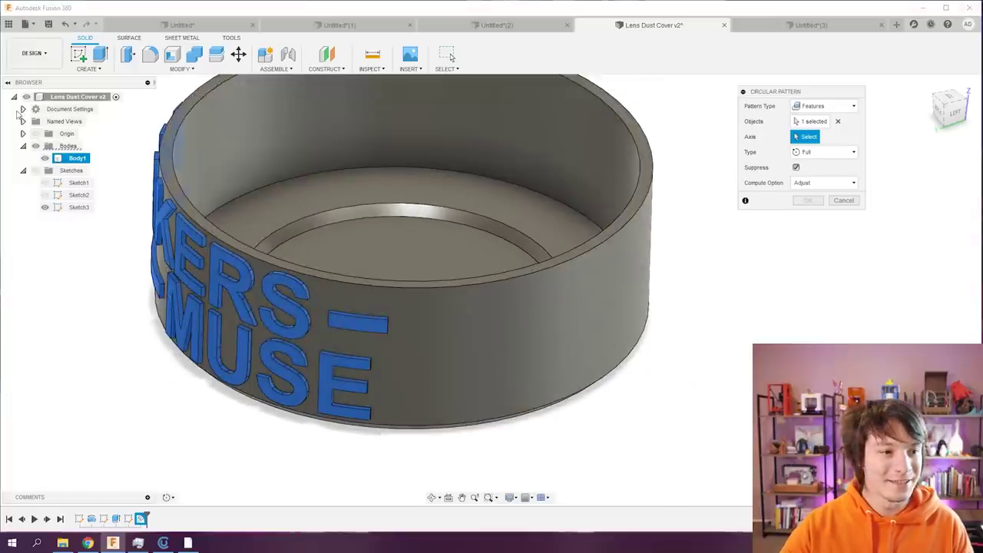
scroll(384, 280, up, 3)
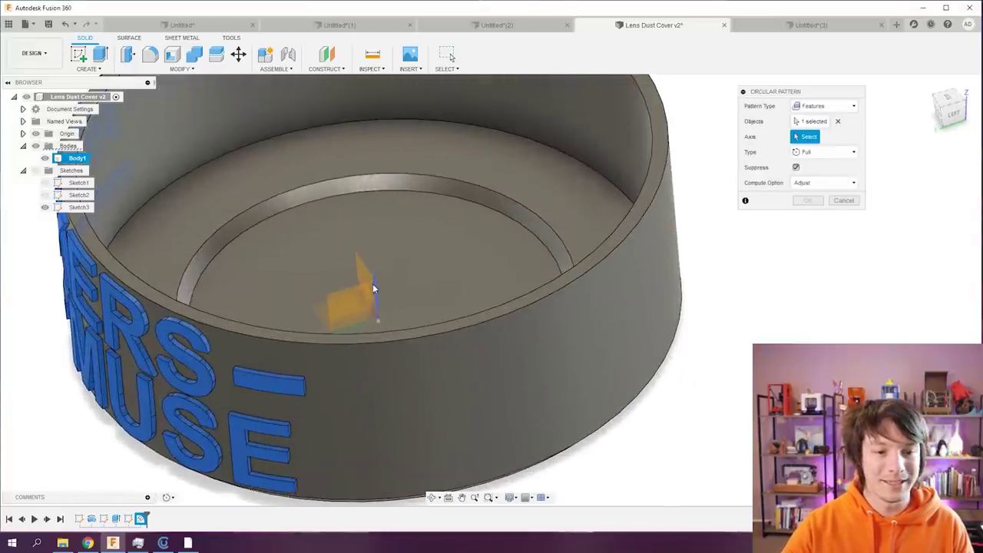
click(376, 286)
scroll(375, 287, down, 5)
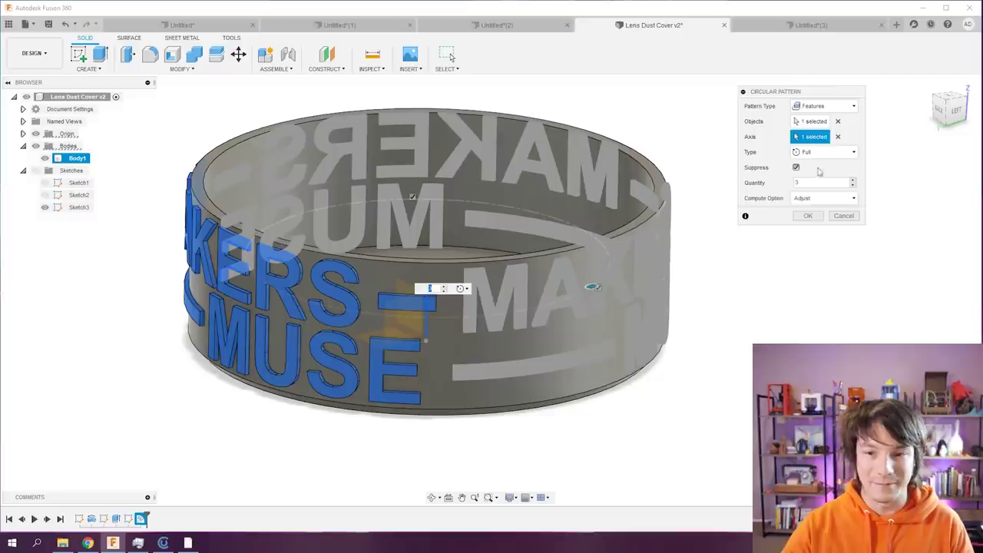
Step: Set the pattern quantity to 3, create the full circular pattern, and inspect the lettering around the cover
click(807, 183)
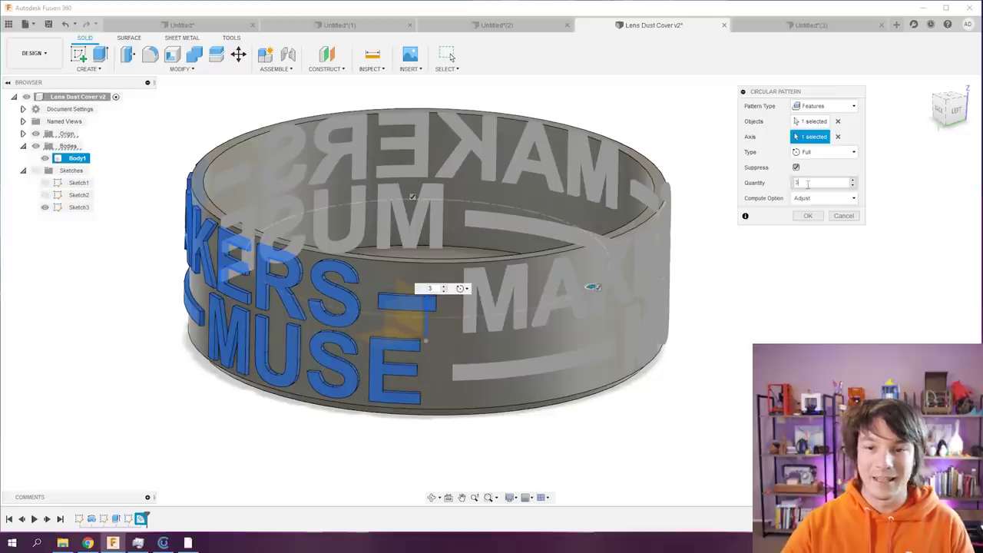
click(851, 180)
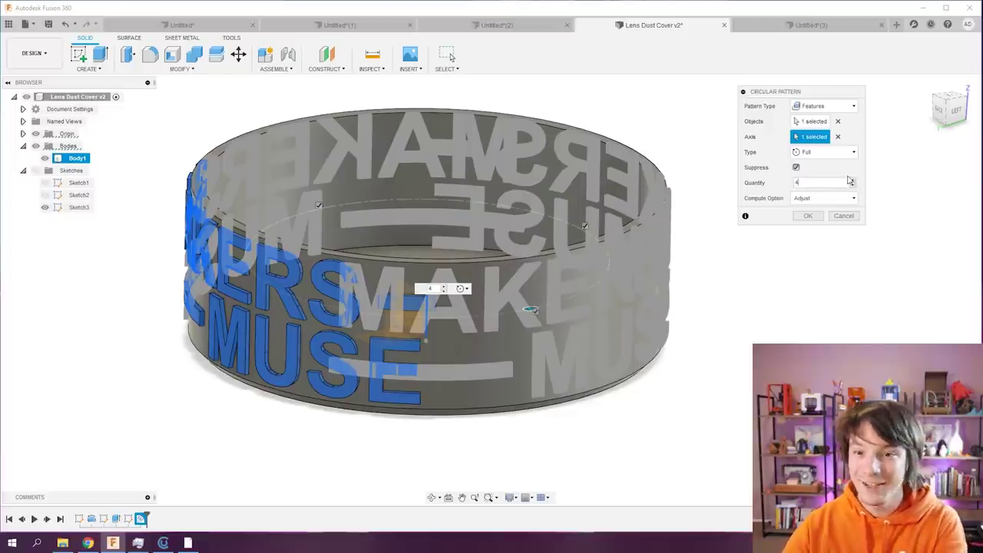
click(808, 216)
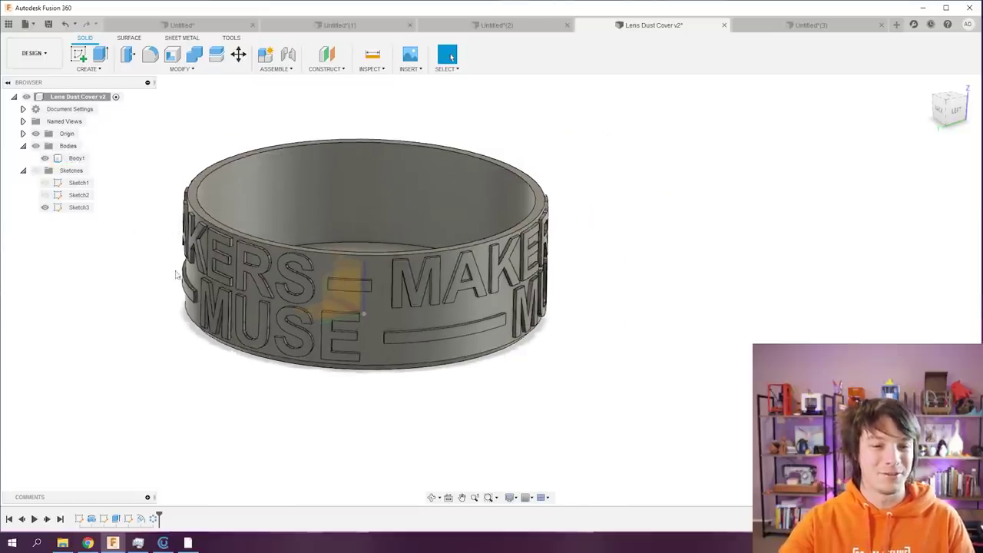
mouse_move(183, 270)
shift+middle_down()
mouse_move(105, 258)
mouse_move(18, 272)
mouse_move(178, 270)
mouse_move(167, 235)
mouse_move(162, 248)
shift+middle_up()
key(Escape)
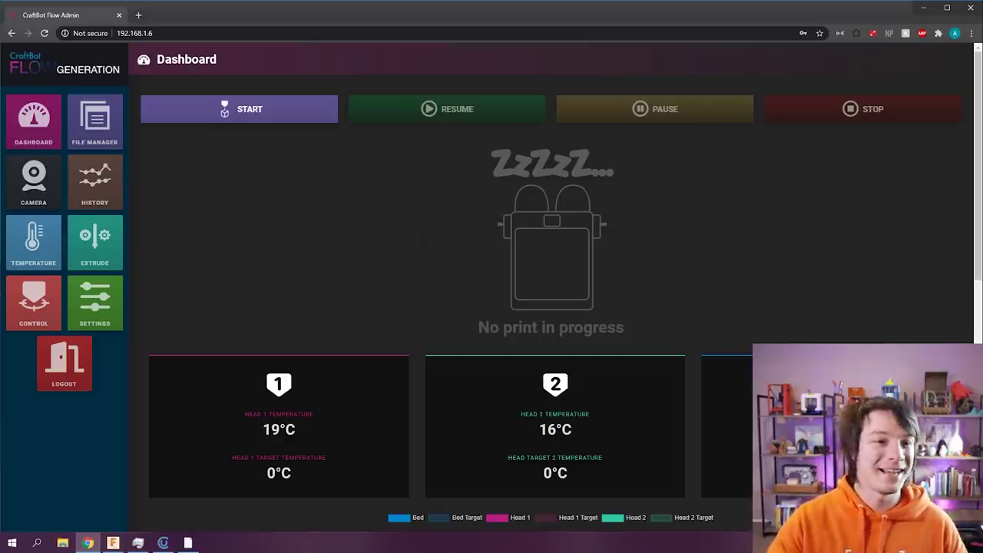
Step: In the CraftBot printer's web interface, upload the "lens dust cover" G-code file from the Fusion Emboss Tutorial folder
click(96, 123)
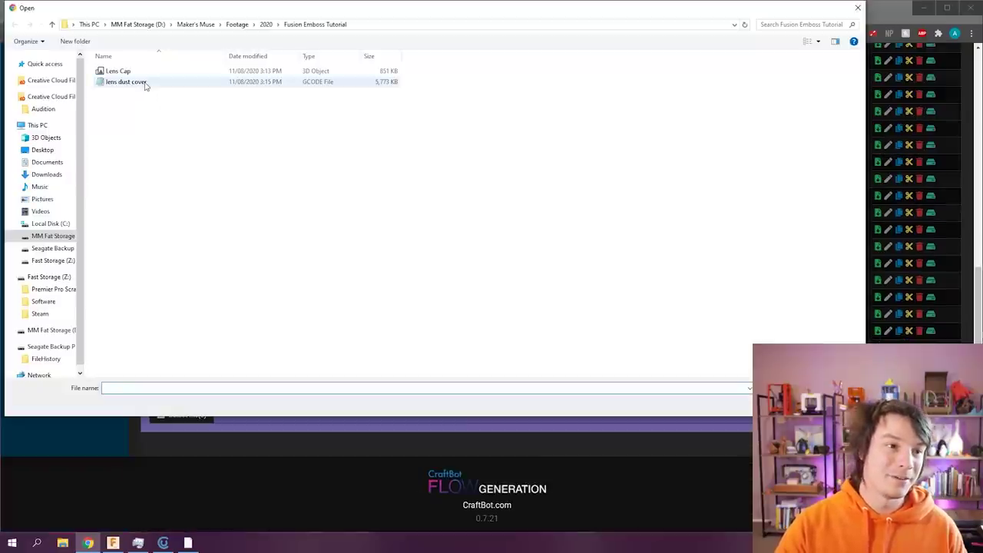
click(145, 83)
click(782, 405)
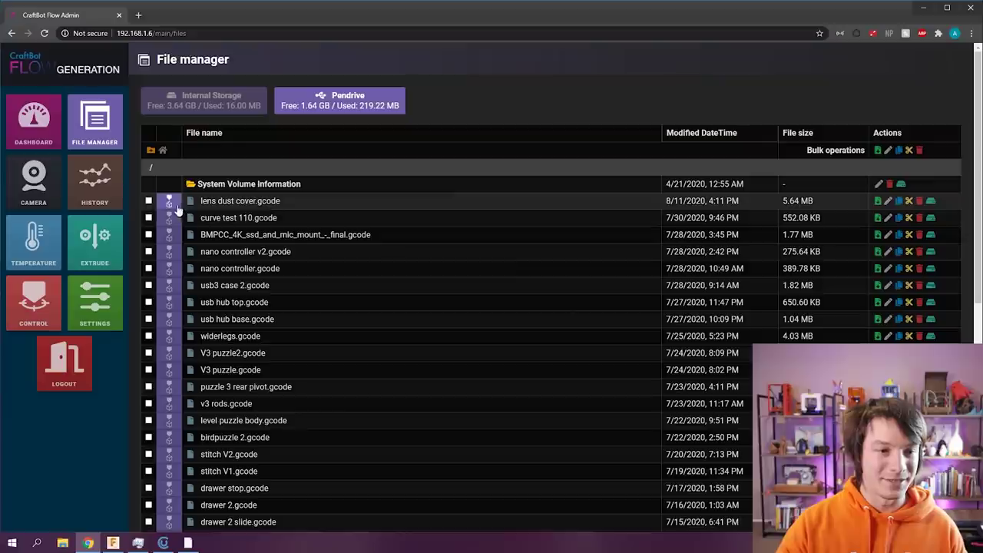
Step: Start printing lens dust cover.gcode, confirm the print, and open the printer's camera view
click(170, 204)
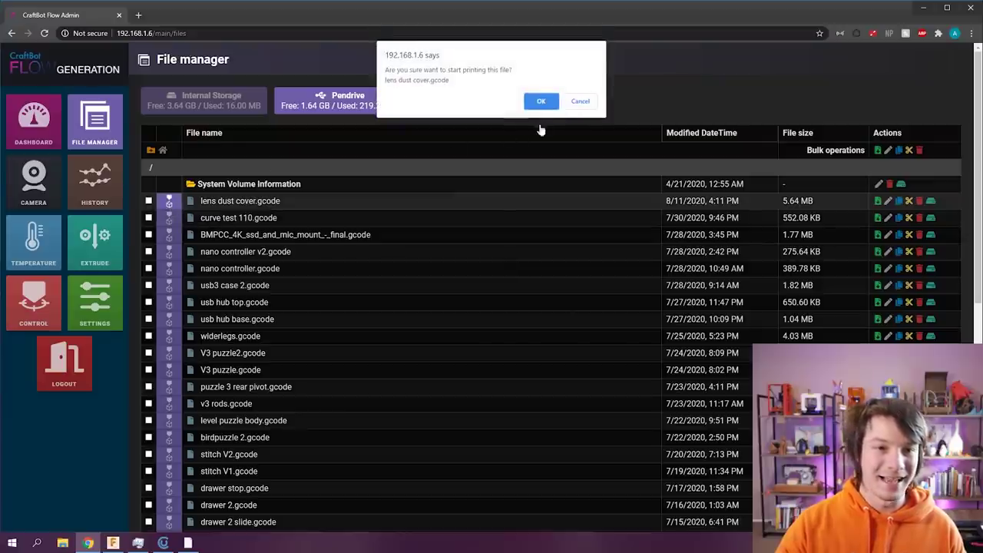
click(539, 102)
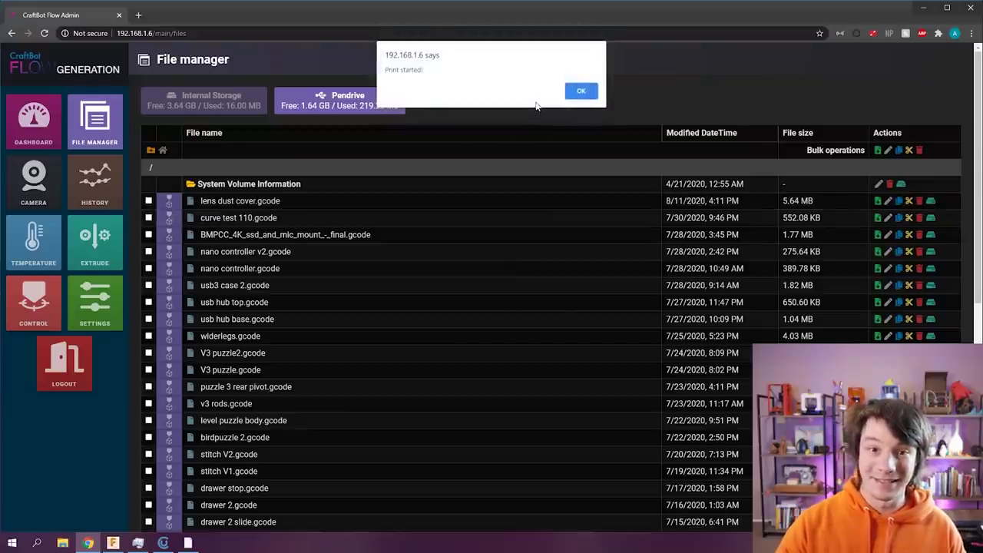
key(Return)
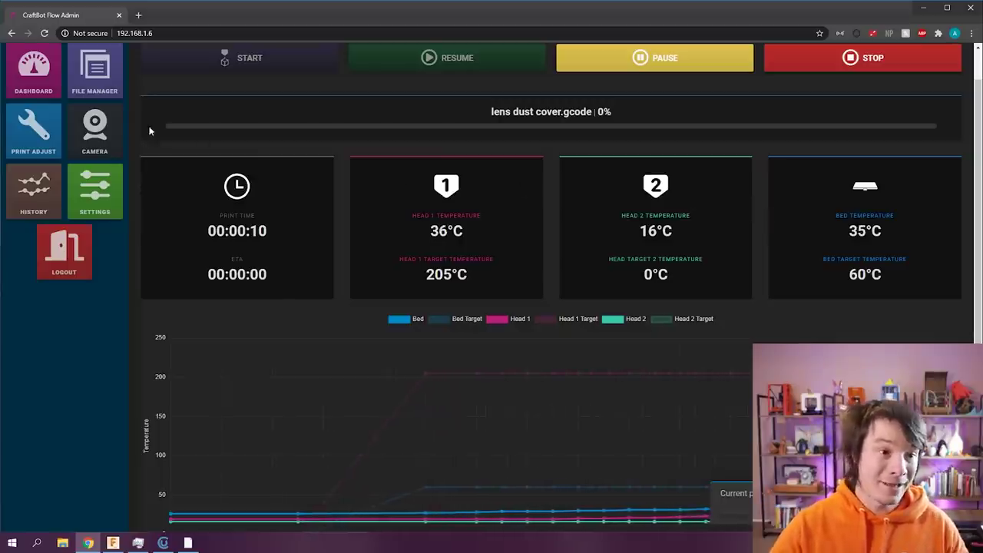
click(98, 129)
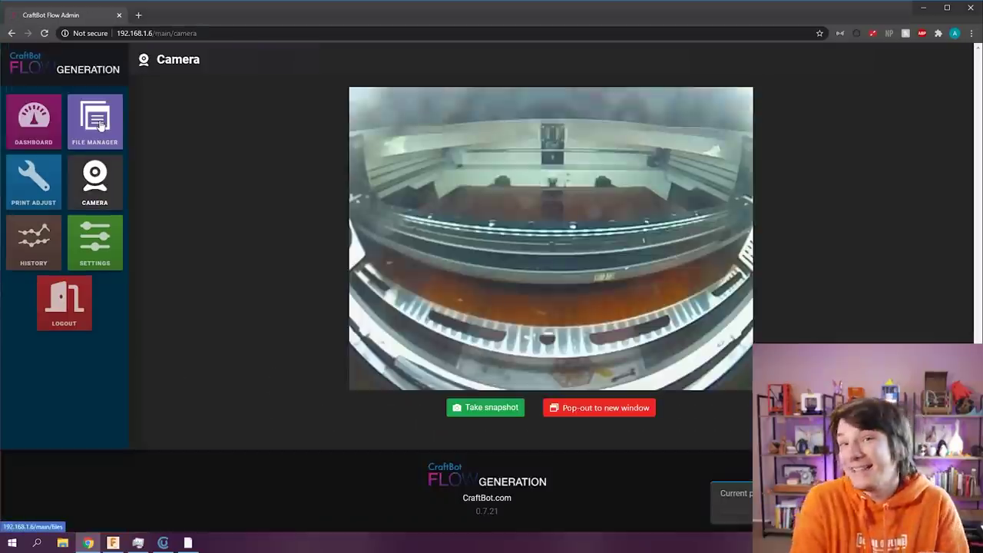